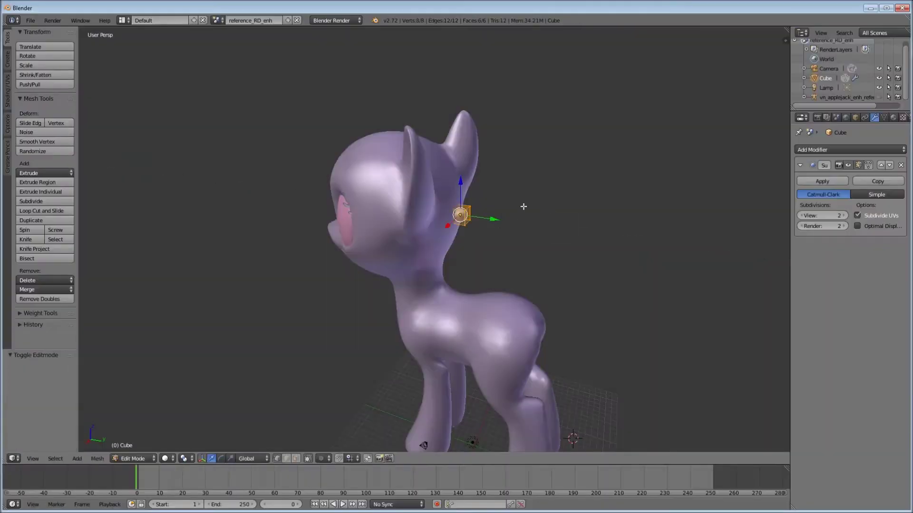
# - Extrude the faces behind the ear twice and slide the new section along Y
pyautogui.moveTo(523, 206)
pyautogui.mouseDown(button='middle')
pyautogui.moveTo(468, 180)
pyautogui.moveTo(520, 176)
pyautogui.mouseUp(button='middle')
pyautogui.press('e')
pyautogui.click(509, 172)
pyautogui.press('e')
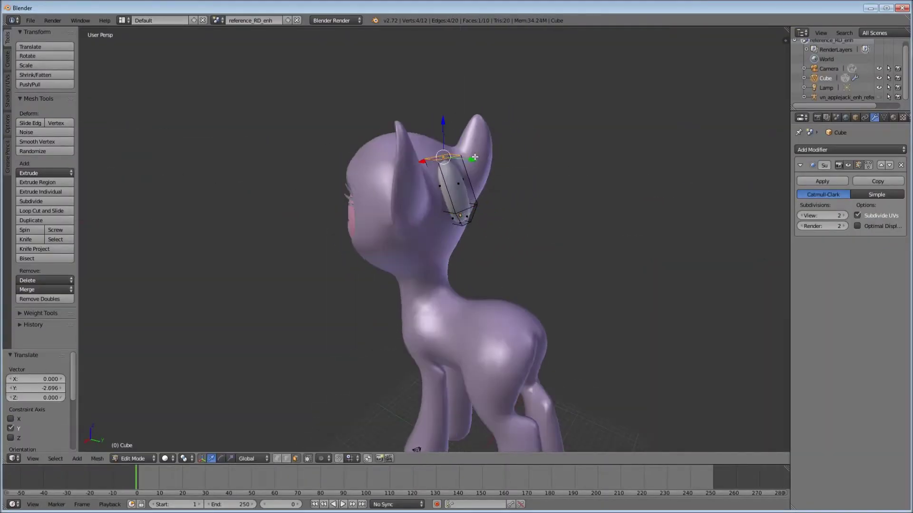
pyautogui.click(477, 157)
pyautogui.moveTo(477, 156); pyautogui.dragTo(441, 157, button='middle')
pyautogui.click(524, 150)
pyautogui.press('g')
pyautogui.press('y')
pyautogui.moveTo(524, 150)
pyautogui.mouseDown(button='middle')
pyautogui.moveTo(480, 171)
pyautogui.moveTo(474, 198)
pyautogui.moveTo(456, 180)
pyautogui.moveTo(442, 200)
pyautogui.mouseUp(button='middle')
pyautogui.click(461, 213)
# - Extrude another section along Y, rotate it about X and scale it along X
pyautogui.press('e')
pyautogui.press('y')
pyautogui.click(471, 195)
pyautogui.press('r')
pyautogui.press('x')
pyautogui.click(436, 152)
pyautogui.press('s')
pyautogui.press('x')
pyautogui.click(560, 200)
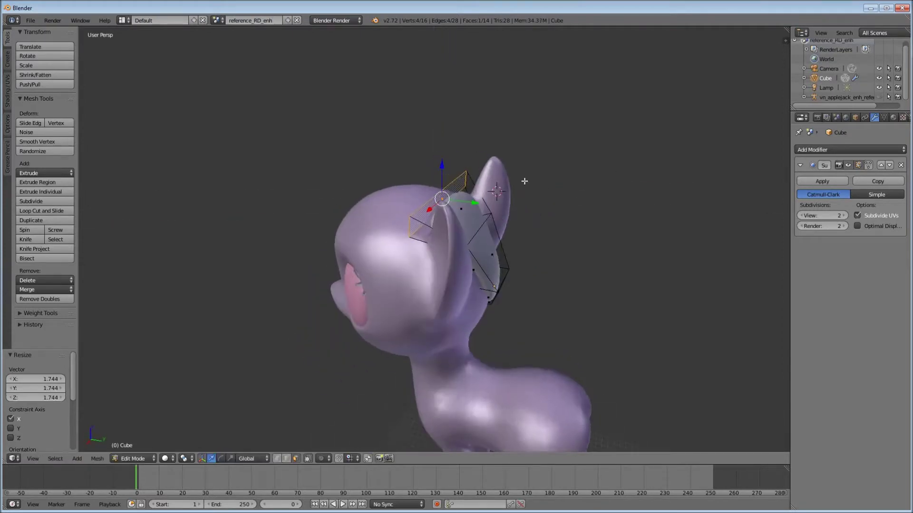
# - Select a different face of the strip and shift it along Y
pyautogui.moveTo(524, 181); pyautogui.dragTo(546, 158, button='middle')
pyautogui.rightClick(499, 256)
pyautogui.moveTo(522, 261); pyautogui.dragTo(526, 249)
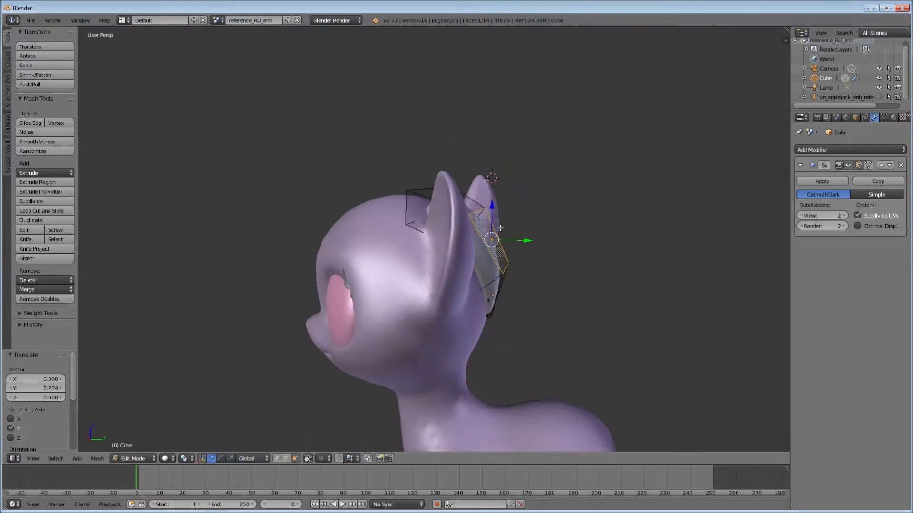
pyautogui.moveTo(500, 228); pyautogui.dragTo(485, 236, button='middle')
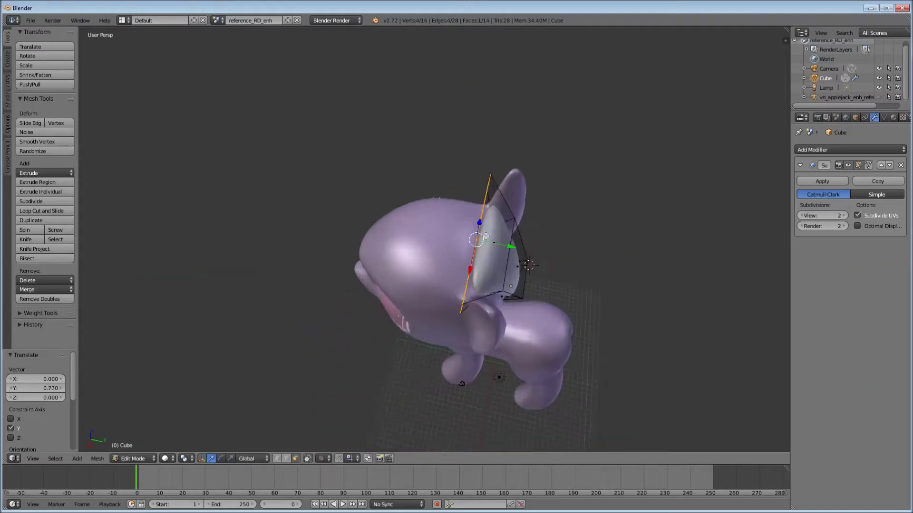
pyautogui.moveTo(421, 230)
pyautogui.mouseDown(button='middle')
pyautogui.moveTo(428, 223)
pyautogui.moveTo(432, 243)
pyautogui.moveTo(475, 212)
pyautogui.mouseUp(button='middle')
# - Extrude two more bands from the strip, shrinking the first one
pyautogui.press('e')
pyautogui.press('s')
pyautogui.click(430, 240)
pyautogui.click(450, 234)
pyautogui.press('e')
pyautogui.rightClick(476, 212)
# - Scale the newest faces along X and move them along Z over the forehead
pyautogui.moveTo(473, 259)
pyautogui.mouseDown(button='middle')
pyautogui.moveTo(354, 260)
pyautogui.moveTo(474, 322)
pyautogui.mouseUp(button='middle')
pyautogui.click(367, 249)
pyautogui.press('s')
pyautogui.press('x')
pyautogui.press('g')
pyautogui.press('z')
pyautogui.click(346, 283)
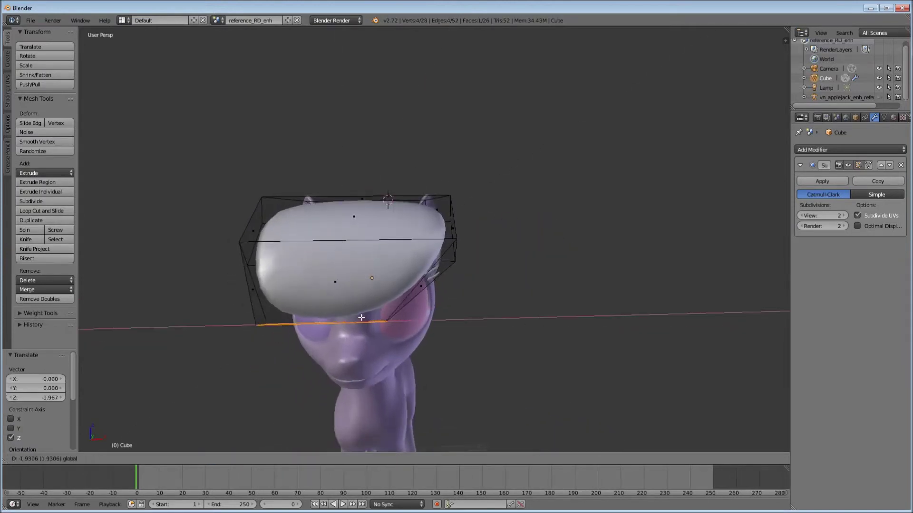
# - Finish moving and rotating the front mane faces into place over the forehead
pyautogui.click(362, 318)
pyautogui.moveTo(361, 318); pyautogui.dragTo(519, 307, button='middle')
pyautogui.press('r')
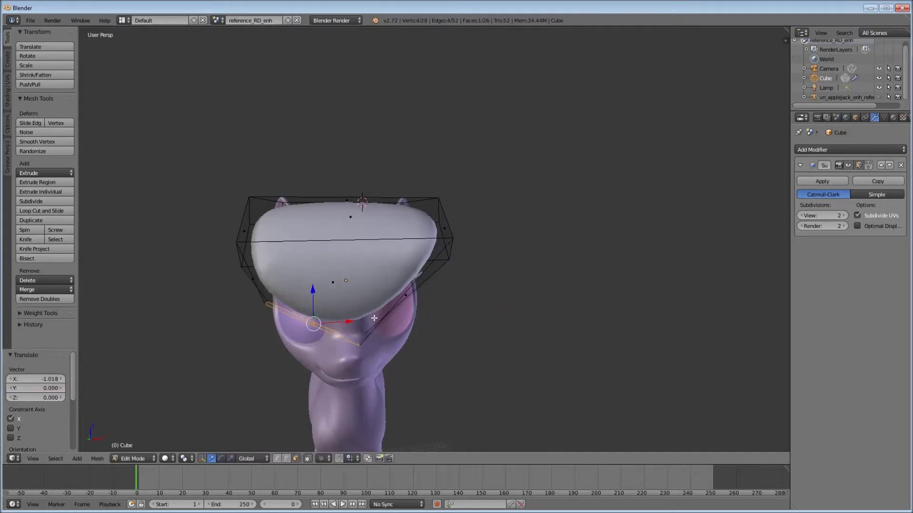
pyautogui.click(277, 307)
pyautogui.moveTo(277, 307); pyautogui.dragTo(372, 303, button='middle')
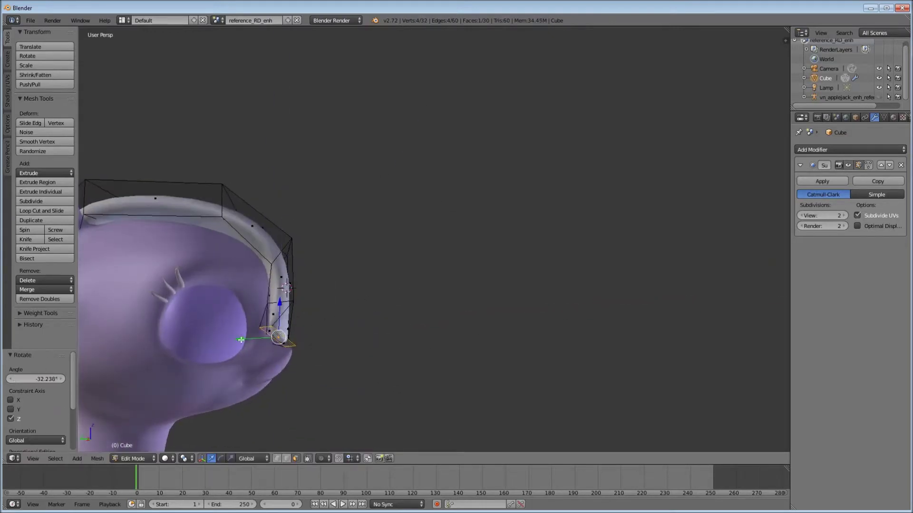
pyautogui.moveTo(240, 339); pyautogui.dragTo(285, 304, button='middle')
# - Add a loop cut through the mane and shift one face along X
pyautogui.hotkey('ctrl', 'r')
pyautogui.click(285, 305)
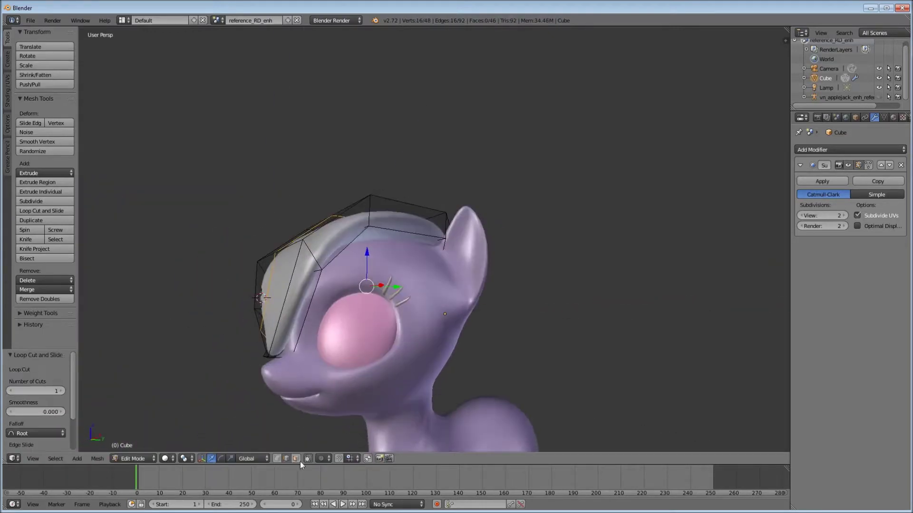
pyautogui.rightClick(328, 266)
pyautogui.press('g')
pyautogui.press('x')
pyautogui.click(328, 266)
# - Move the selection along Y, then adjust an edge down and back up along Z
pyautogui.moveTo(328, 266); pyautogui.dragTo(288, 459, button='middle')
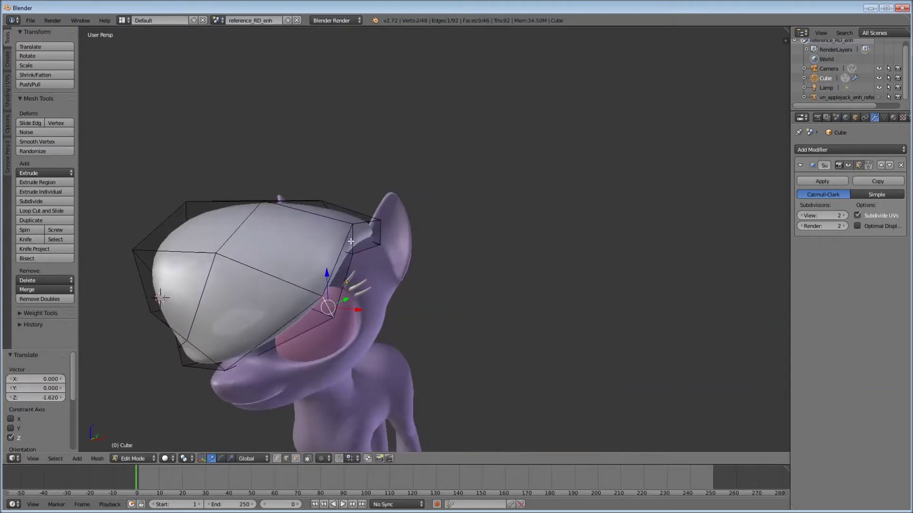
pyautogui.moveTo(351, 242)
pyautogui.mouseDown(button='middle')
pyautogui.moveTo(422, 230)
pyautogui.moveTo(364, 192)
pyautogui.mouseUp(button='middle')
pyautogui.press('g')
pyautogui.press('y')
pyautogui.click(372, 228)
pyautogui.press('g')
pyautogui.press('z')
pyautogui.click(364, 247)
pyautogui.moveTo(291, 311)
pyautogui.mouseDown(button='middle')
pyautogui.moveTo(451, 233)
pyautogui.moveTo(502, 263)
pyautogui.moveTo(567, 176)
pyautogui.mouseUp(button='middle')
pyautogui.press('g')
pyautogui.press('z')
pyautogui.click(451, 224)
# - Select one mane face and shift it along X
pyautogui.rightClick(573, 199)
pyautogui.press('g')
pyautogui.press('x')
pyautogui.click(571, 195)
pyautogui.click(548, 206)
# - Extend the face selection and nudge it along X, cancelling an unwanted rotation
pyautogui.keyDown('shift'); pyautogui.rightClick(565, 223); pyautogui.keyUp('shift')
pyautogui.moveTo(566, 224); pyautogui.dragTo(562, 195, button='middle')
pyautogui.press('g')
pyautogui.press('x')
pyautogui.click(542, 251)
pyautogui.scroll(2, 542, 252)
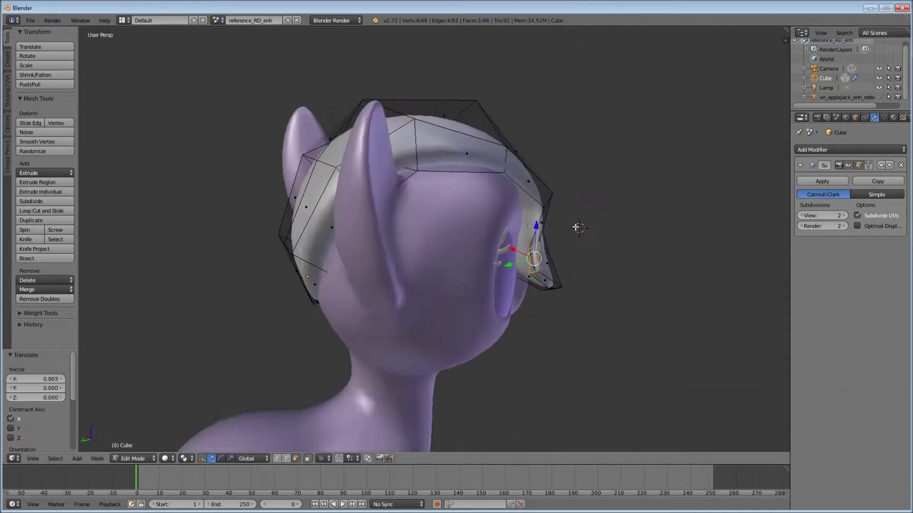
pyautogui.scroll(3, 515, 188)
pyautogui.rightClick(654, 187)
pyautogui.scroll(-4, 605, 265)
# - Slide the face along Y in three passes to refine the band's curve
pyautogui.moveTo(605, 265)
pyautogui.mouseDown(button='middle')
pyautogui.moveTo(532, 295)
pyautogui.moveTo(546, 304)
pyautogui.mouseUp(button='middle')
pyautogui.press('g')
pyautogui.press('y')
pyautogui.click(532, 296)
pyautogui.press('g')
pyautogui.press('y')
pyautogui.click(611, 299)
pyautogui.moveTo(611, 300)
pyautogui.mouseDown(button='middle')
pyautogui.moveTo(519, 294)
pyautogui.moveTo(494, 267)
pyautogui.mouseUp(button='middle')
pyautogui.scroll(2, 519, 294)
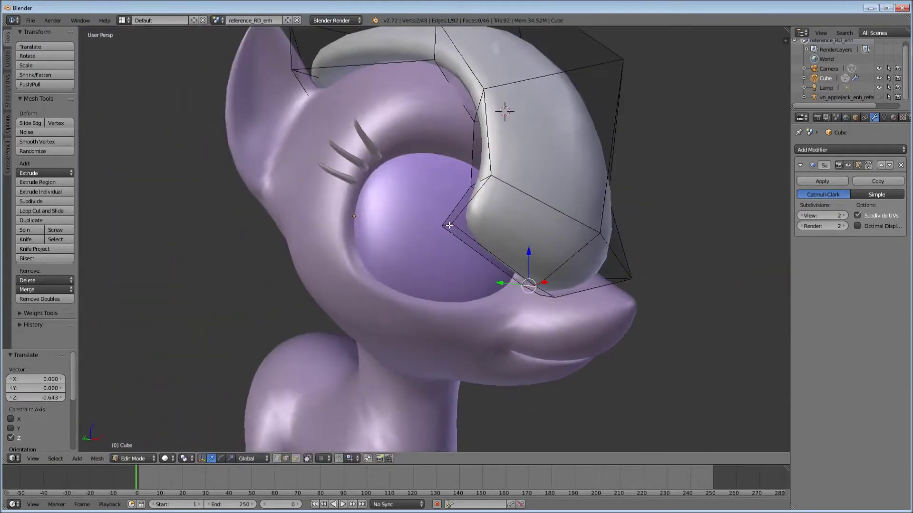
pyautogui.press('g')
pyautogui.press('y')
pyautogui.click(441, 218)
# - Shift selected vertices along X, then add a vertex and move them along Y
pyautogui.moveTo(441, 218)
pyautogui.mouseDown(button='middle')
pyautogui.moveTo(562, 255)
pyautogui.moveTo(574, 240)
pyautogui.moveTo(445, 234)
pyautogui.moveTo(568, 317)
pyautogui.mouseUp(button='middle')
pyautogui.scroll(2, 562, 255)
pyautogui.scroll(-2, 562, 255)
pyautogui.keyDown('shift'); pyautogui.rightClick(562, 255); pyautogui.keyUp('shift')
pyautogui.press('g')
pyautogui.press('x')
pyautogui.click(562, 255)
pyautogui.keyDown('shift'); pyautogui.rightClick(568, 317); pyautogui.keyUp('shift')
pyautogui.press('g')
pyautogui.press('y')
pyautogui.click(568, 317)
# - Move the top vertices along Z and add another vertex to the selection
pyautogui.moveTo(590, 198)
pyautogui.mouseDown(button='middle')
pyautogui.moveTo(419, 183)
pyautogui.moveTo(575, 258)
pyautogui.mouseUp(button='middle')
pyautogui.press('g')
pyautogui.press('z')
pyautogui.click(575, 259)
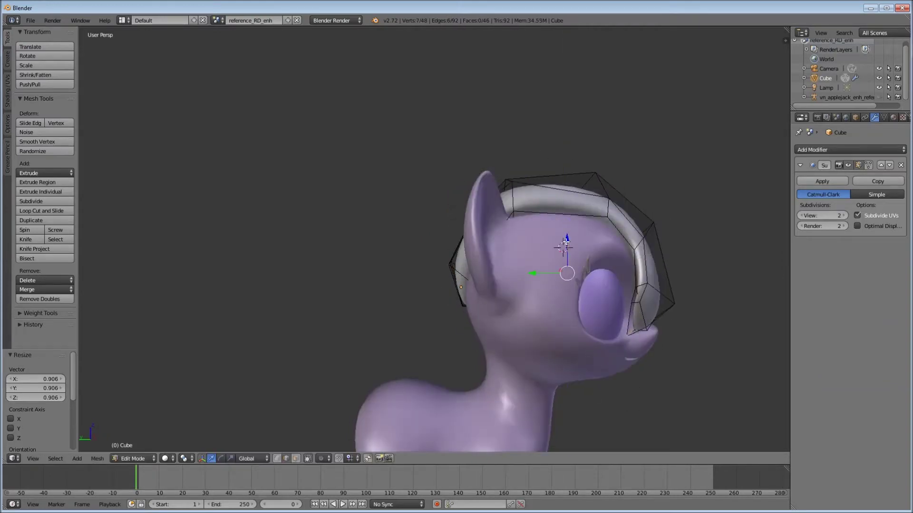
pyautogui.moveTo(536, 274); pyautogui.dragTo(609, 271, button='middle')
pyautogui.keyDown('shift'); pyautogui.rightClick(608, 270); pyautogui.keyUp('shift')
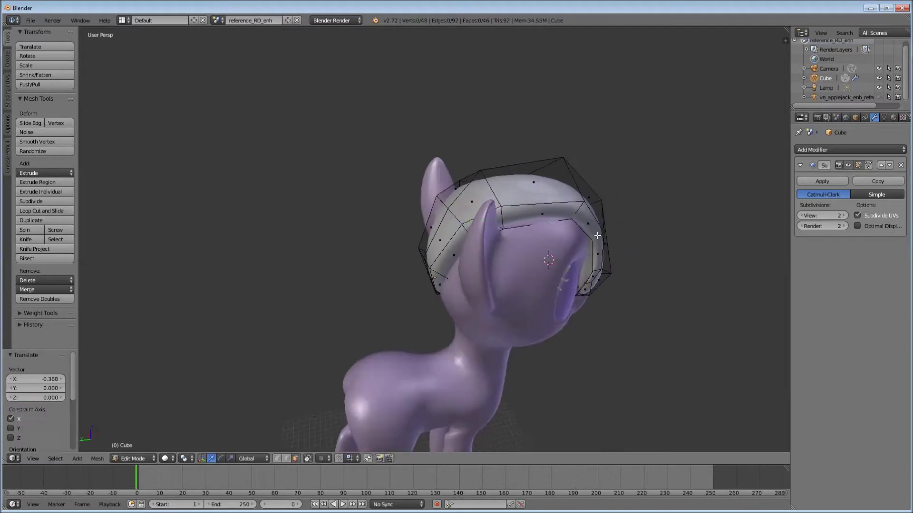
# - Move and flatten the mane's face loop along the Z axis
pyautogui.moveTo(489, 199); pyautogui.dragTo(540, 236, button='middle')
pyautogui.moveTo(596, 312)
pyautogui.mouseDown(button='middle')
pyautogui.moveTo(511, 309)
pyautogui.moveTo(642, 337)
pyautogui.mouseUp(button='middle')
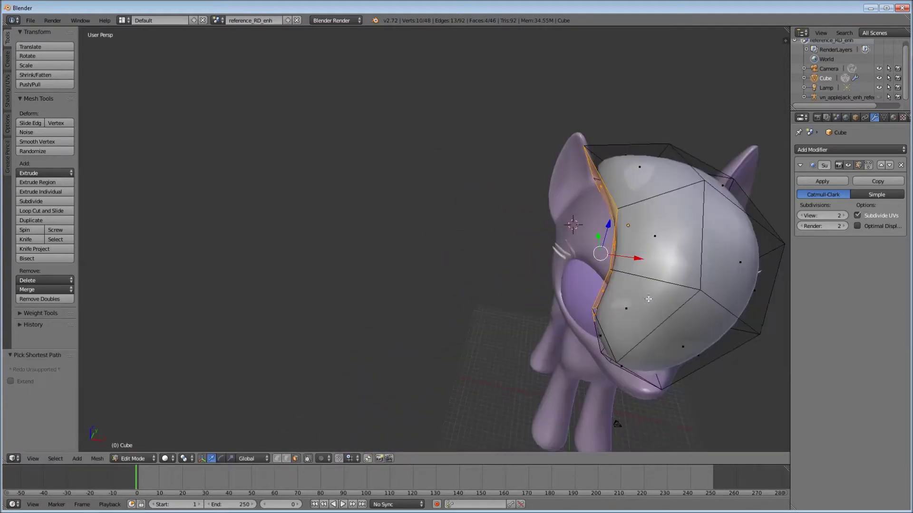
pyautogui.press('z')
pyautogui.click(718, 204)
pyautogui.moveTo(717, 204); pyautogui.dragTo(431, 295, button='middle')
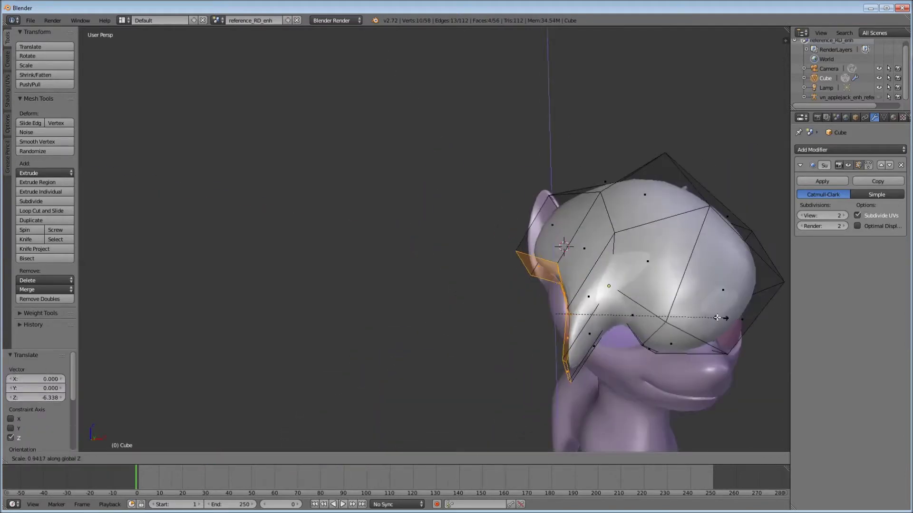
pyautogui.click(623, 316)
pyautogui.moveTo(622, 317); pyautogui.dragTo(550, 281, button='middle')
# - Reposition and scale the mane loop, then shrink its edges inward along their normals
pyautogui.press('g')
pyautogui.moveTo(251, 258); pyautogui.dragTo(220, 289, button='middle')
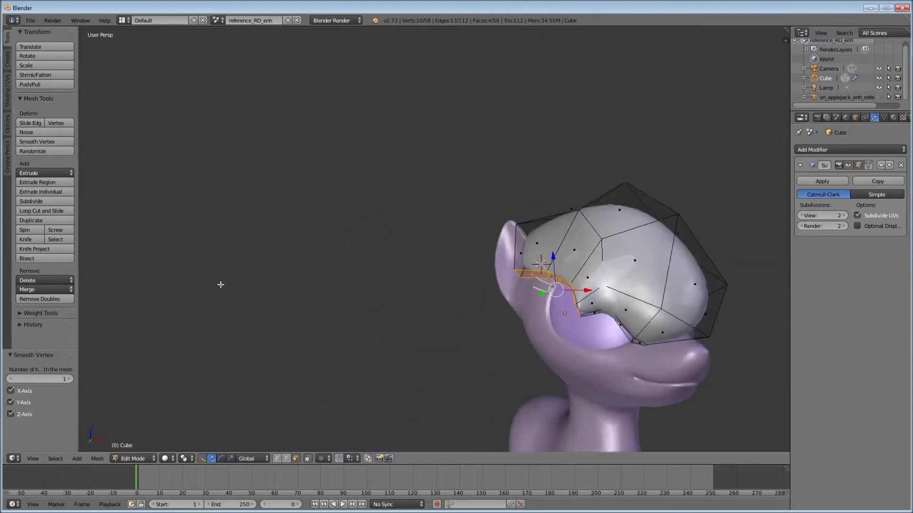
pyautogui.click(533, 327)
pyautogui.moveTo(534, 327); pyautogui.dragTo(646, 281, button='middle')
pyautogui.click(67, 75)
pyautogui.click(475, 358)
pyautogui.moveTo(475, 358)
pyautogui.mouseDown(button='middle')
pyautogui.moveTo(505, 284)
pyautogui.moveTo(475, 275)
pyautogui.moveTo(487, 217)
pyautogui.mouseUp(button='middle')
# - Rotate the forelock piece about the Y and Z axes so it hangs over the eye
pyautogui.press('r')
pyautogui.press('y')
pyautogui.click(471, 266)
pyautogui.press('r')
pyautogui.press('z')
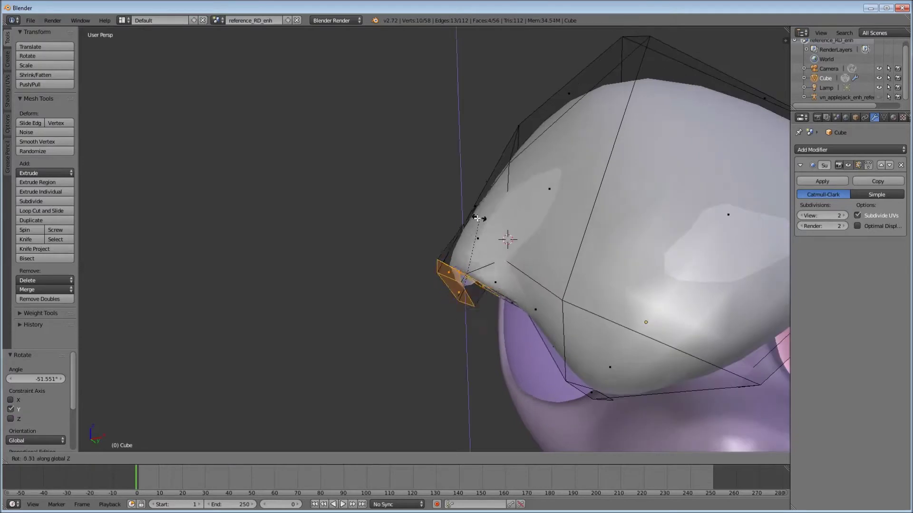
pyautogui.moveTo(537, 299)
pyautogui.mouseDown(button='middle')
pyautogui.moveTo(401, 325)
pyautogui.moveTo(618, 332)
pyautogui.mouseUp(button='middle')
pyautogui.rightClick(495, 308)
pyautogui.press('r')
pyautogui.press('z')
pyautogui.click(698, 362)
pyautogui.moveTo(498, 307)
pyautogui.mouseDown(button='middle')
pyautogui.moveTo(519, 306)
pyautogui.moveTo(410, 224)
pyautogui.moveTo(622, 227)
pyautogui.mouseUp(button='middle')
# - Move two vertices 0.95 along Y, scale them along Z, and smooth them
pyautogui.write('gy0.95')
pyautogui.press('Return')
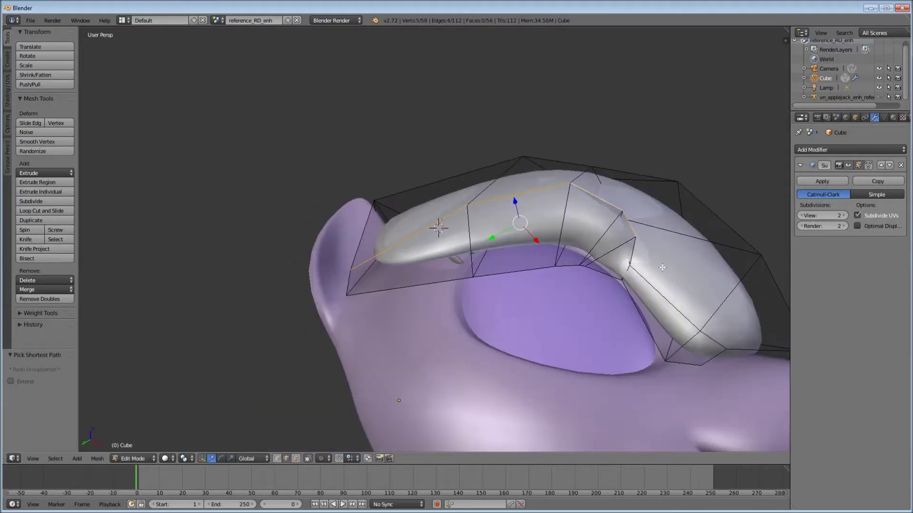
pyautogui.press('s')
pyautogui.press('z')
pyautogui.moveTo(580, 223)
pyautogui.mouseDown(button='middle')
pyautogui.moveTo(566, 214)
pyautogui.moveTo(552, 237)
pyautogui.mouseUp(button='middle')
pyautogui.click(514, 210)
pyautogui.click(61, 144)
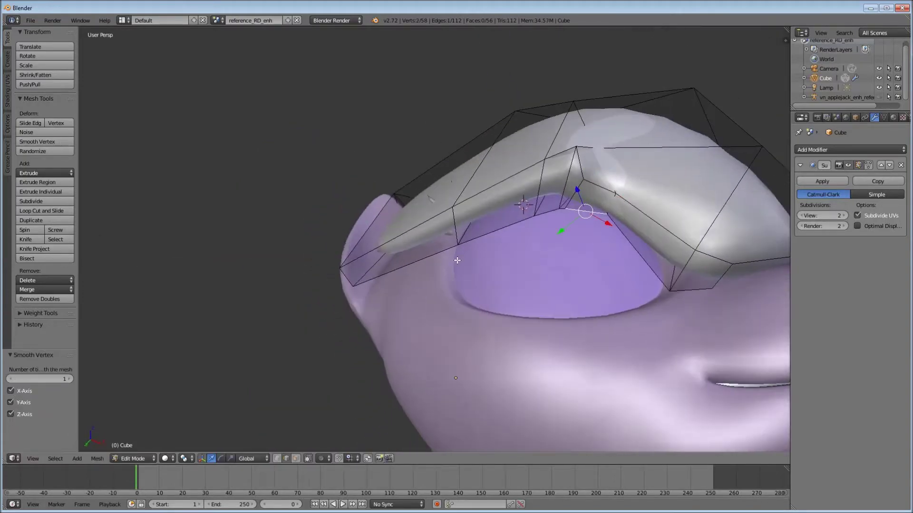
pyautogui.moveTo(408, 228); pyautogui.dragTo(431, 253, button='middle')
# - Extrude the brow strip, shrink it, push it inward with Shrink/Fatten, and smooth the mane
pyautogui.moveTo(427, 157); pyautogui.dragTo(474, 134, button='middle')
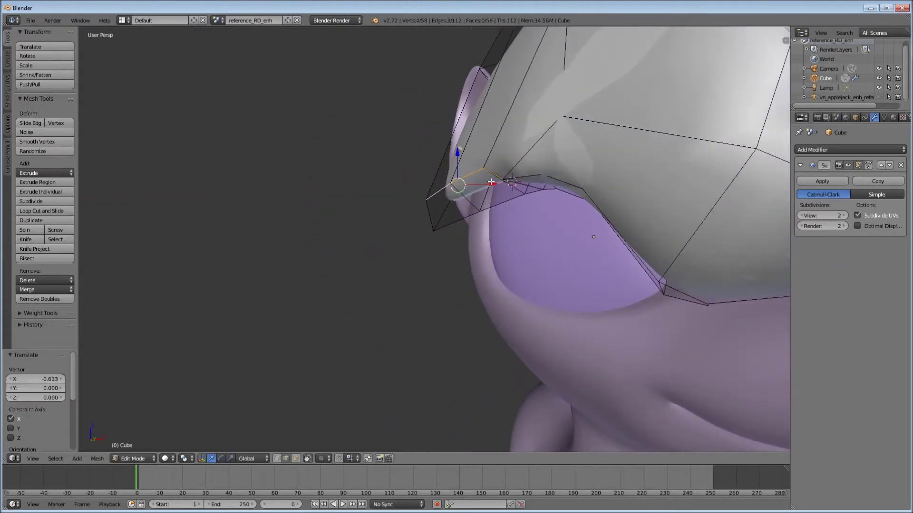
pyautogui.moveTo(475, 238)
pyautogui.mouseDown(button='middle')
pyautogui.moveTo(504, 223)
pyautogui.moveTo(523, 228)
pyautogui.moveTo(517, 236)
pyautogui.moveTo(518, 193)
pyautogui.moveTo(580, 336)
pyautogui.moveTo(609, 366)
pyautogui.moveTo(523, 285)
pyautogui.moveTo(318, 214)
pyautogui.moveTo(574, 265)
pyautogui.moveTo(525, 222)
pyautogui.mouseUp(button='middle')
pyautogui.hotkey('ctrl', 'z')
pyautogui.press('e')
pyautogui.press('s')
pyautogui.click(580, 336)
pyautogui.hotkey('alt', 's')
pyautogui.click(318, 214)
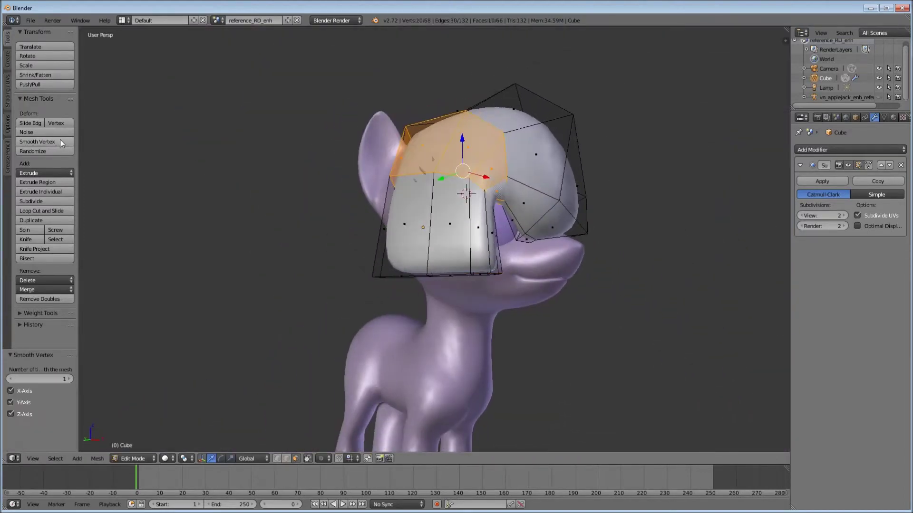
pyautogui.click(58, 142)
# - Select the mane's bottom edge loop and adjust it along Z
pyautogui.moveTo(476, 238); pyautogui.dragTo(560, 312, button='middle')
pyautogui.rightClick(490, 265)
pyautogui.press('g')
pyautogui.press('z')
pyautogui.keyDown('ctrl'); pyautogui.rightClick(561, 312); pyautogui.keyUp('ctrl')
pyautogui.press('g')
pyautogui.press('z')
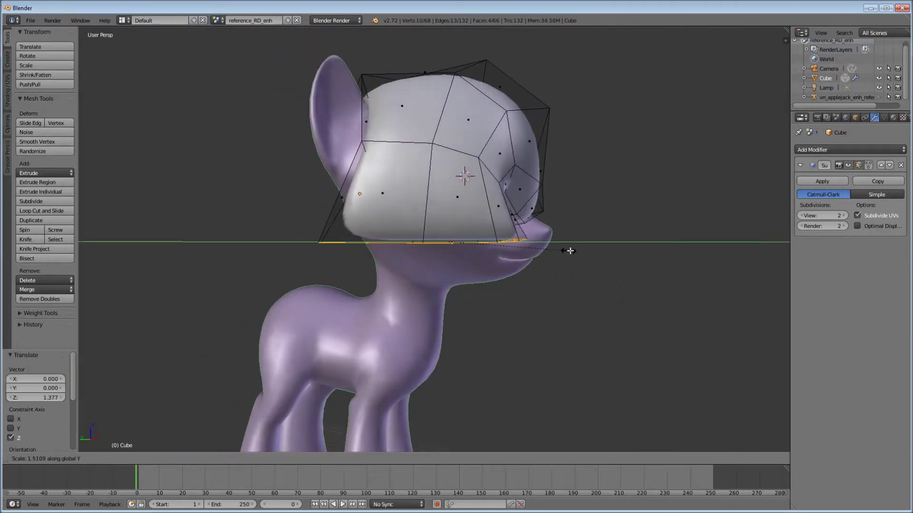
# - Extrude the bottom loop downward and scale it to start the neck section
pyautogui.press('e')
pyautogui.click(540, 302)
pyautogui.press('s')
pyautogui.click(494, 294)
pyautogui.moveTo(494, 295); pyautogui.dragTo(376, 233, button='middle')
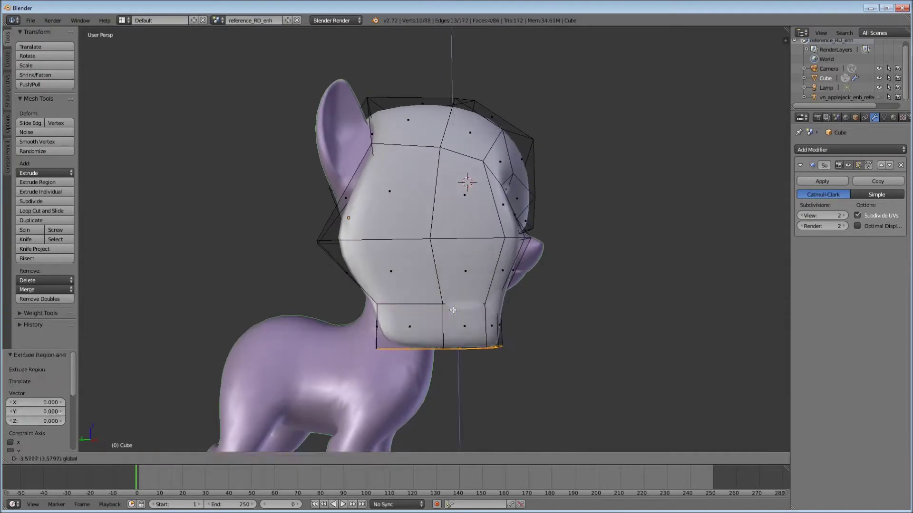
pyautogui.click(453, 310)
pyautogui.moveTo(453, 309)
pyautogui.mouseDown(button='middle')
pyautogui.moveTo(571, 333)
pyautogui.moveTo(646, 363)
pyautogui.mouseUp(button='middle')
# - Scale and extrude the bottom loop further down the neck, then return to Object Mode
pyautogui.press('s')
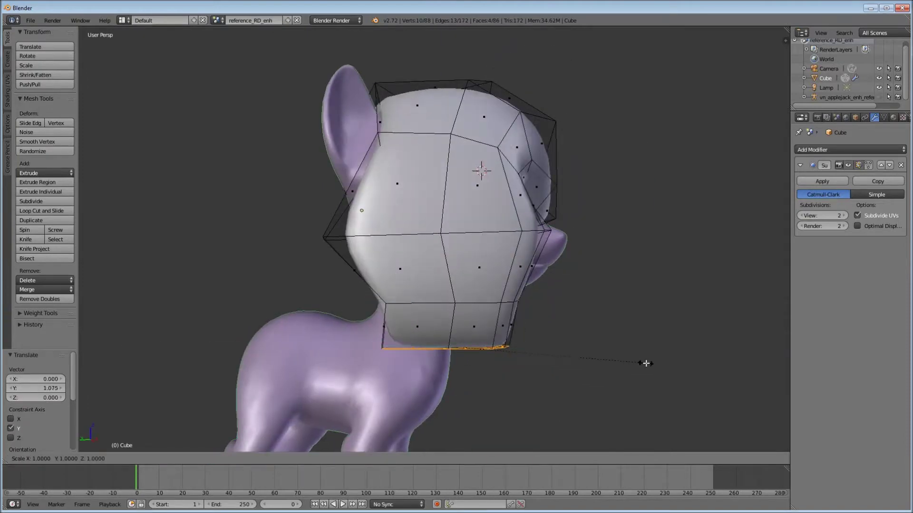
pyautogui.keyDown('shift'); pyautogui.moveTo(456, 346); pyautogui.dragTo(439, 237, button='middle'); pyautogui.keyUp('shift')
pyautogui.press('e')
pyautogui.click(439, 274)
pyautogui.moveTo(439, 274)
pyautogui.mouseDown(button='middle')
pyautogui.moveTo(481, 303)
pyautogui.moveTo(691, 271)
pyautogui.moveTo(497, 244)
pyautogui.moveTo(255, 246)
pyautogui.moveTo(204, 187)
pyautogui.moveTo(341, 87)
pyautogui.moveTo(413, 190)
pyautogui.mouseUp(button='middle')
pyautogui.press('Tab')
pyautogui.press('Tab')
# - Inspect the mane from front and rear and select its long edge loop
pyautogui.moveTo(414, 190); pyautogui.dragTo(417, 208)
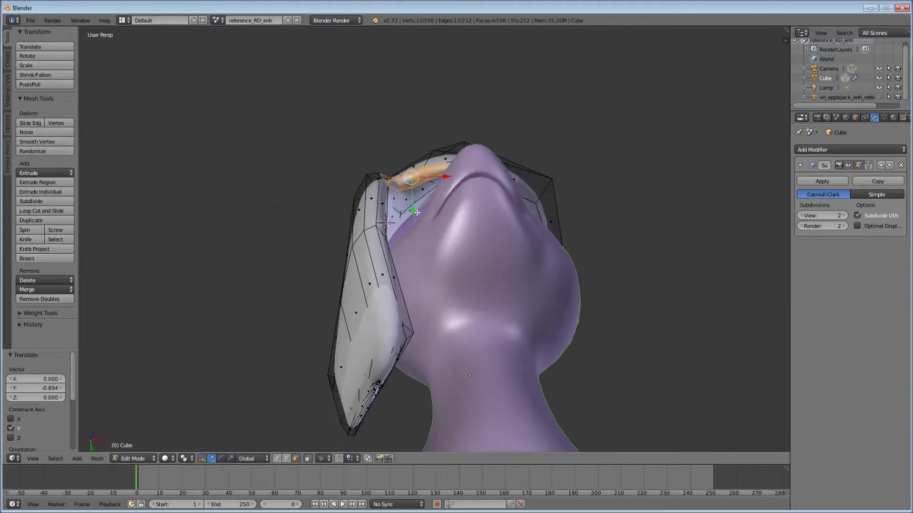
pyautogui.moveTo(417, 208); pyautogui.dragTo(354, 304, button='middle')
pyautogui.keyDown('alt'); pyautogui.rightClick(354, 304); pyautogui.keyUp('alt')
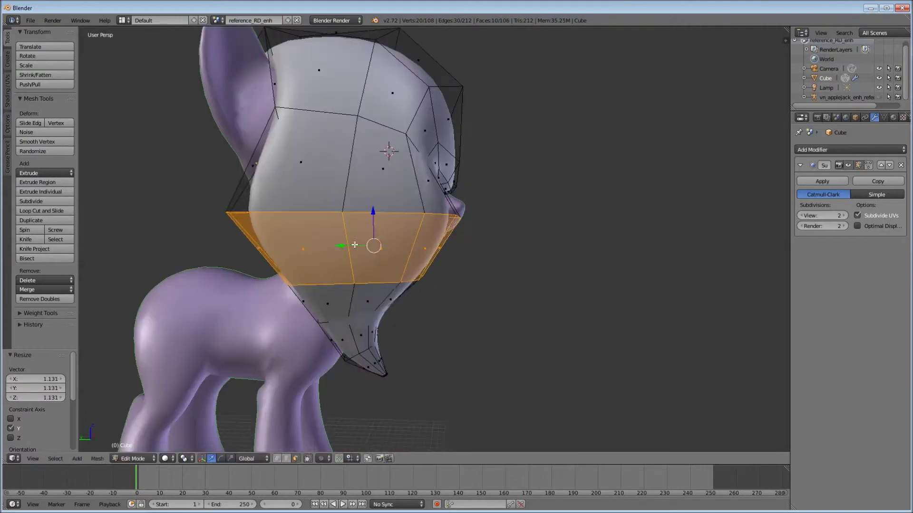
pyautogui.moveTo(183, 104); pyautogui.dragTo(308, 227, button='middle')
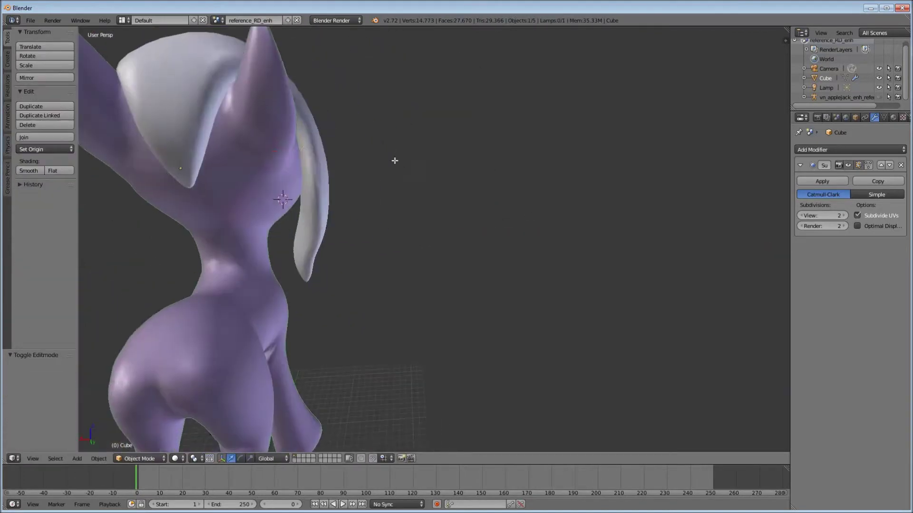
# - Select the mane faces along the brow, smooth them, and extend the selection
pyautogui.keyDown('ctrl'); pyautogui.rightClick(308, 227); pyautogui.keyUp('ctrl')
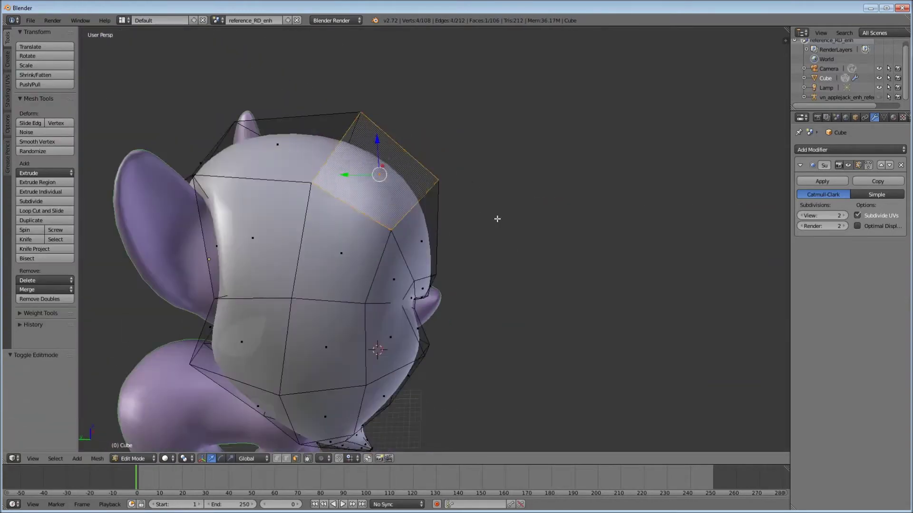
pyautogui.moveTo(353, 258)
pyautogui.mouseDown(button='middle')
pyautogui.moveTo(336, 275)
pyautogui.moveTo(304, 247)
pyautogui.moveTo(337, 297)
pyautogui.mouseUp(button='middle')
pyautogui.click(40, 141)
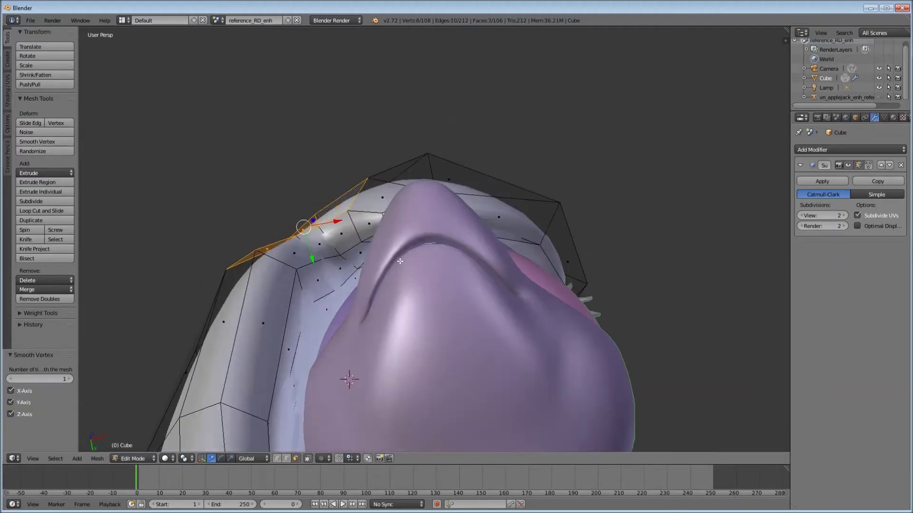
pyautogui.keyDown('ctrl'); pyautogui.rightClick(338, 297); pyautogui.keyUp('ctrl')
pyautogui.moveTo(337, 297); pyautogui.dragTo(82, 152, button='middle')
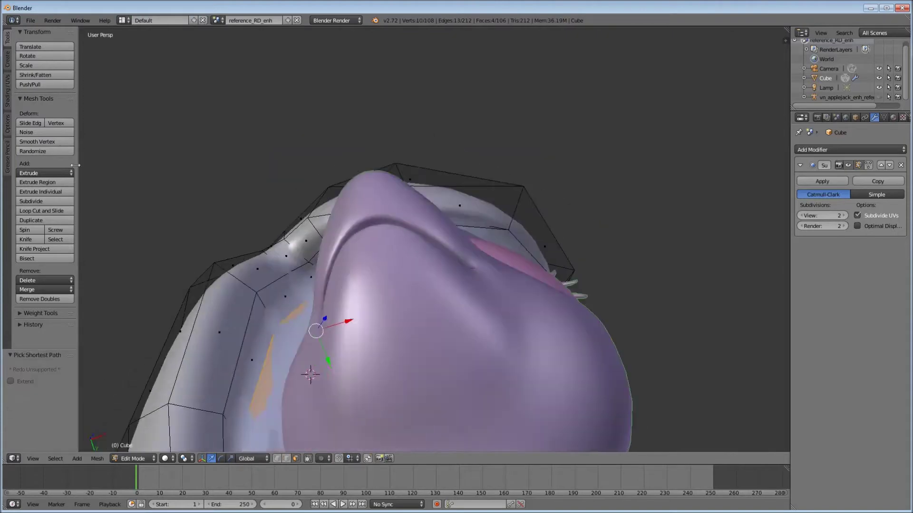
pyautogui.press('Escape')
# - Delete the faces clipping into the face and fill the resulting gap with a new face
pyautogui.moveTo(314, 267); pyautogui.dragTo(375, 332, button='middle')
pyautogui.press('x')
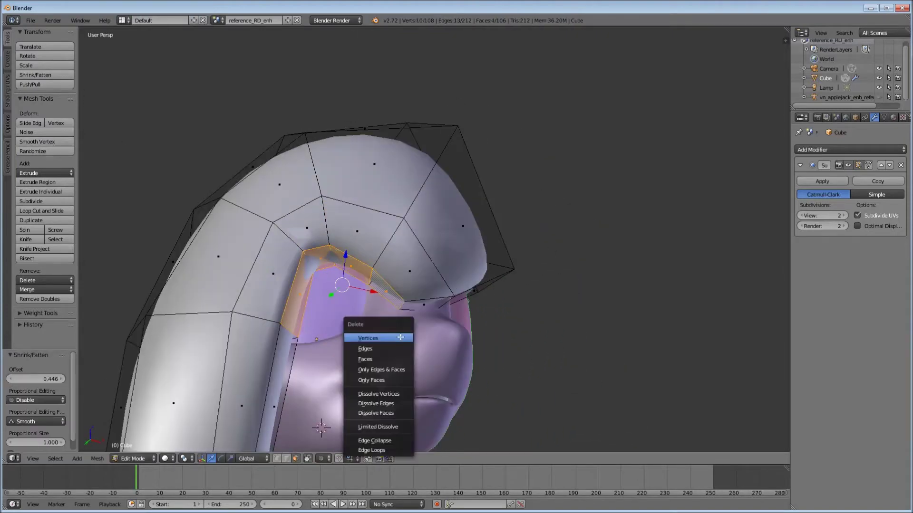
pyautogui.click(375, 338)
pyautogui.moveTo(345, 285)
pyautogui.mouseDown(button='middle')
pyautogui.moveTo(314, 289)
pyautogui.moveTo(375, 301)
pyautogui.mouseUp(button='middle')
pyautogui.rightClick(376, 300)
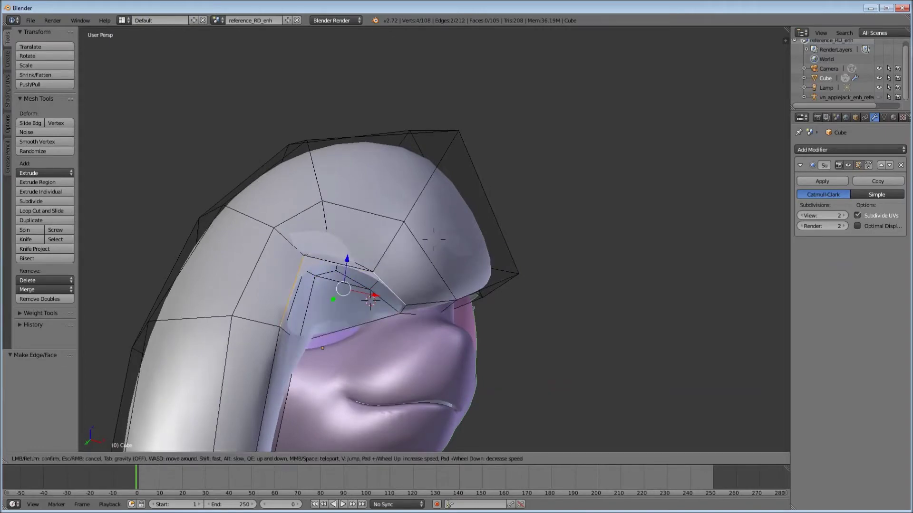
pyautogui.click(433, 239)
pyautogui.press('f')
# - Toggle Edit Mode and readjust the new patch face beside the brow
pyautogui.moveTo(199, 229)
pyautogui.mouseDown(button='middle')
pyautogui.moveTo(249, 246)
pyautogui.moveTo(409, 223)
pyautogui.mouseUp(button='middle')
pyautogui.press('Tab')
pyautogui.press('Tab')
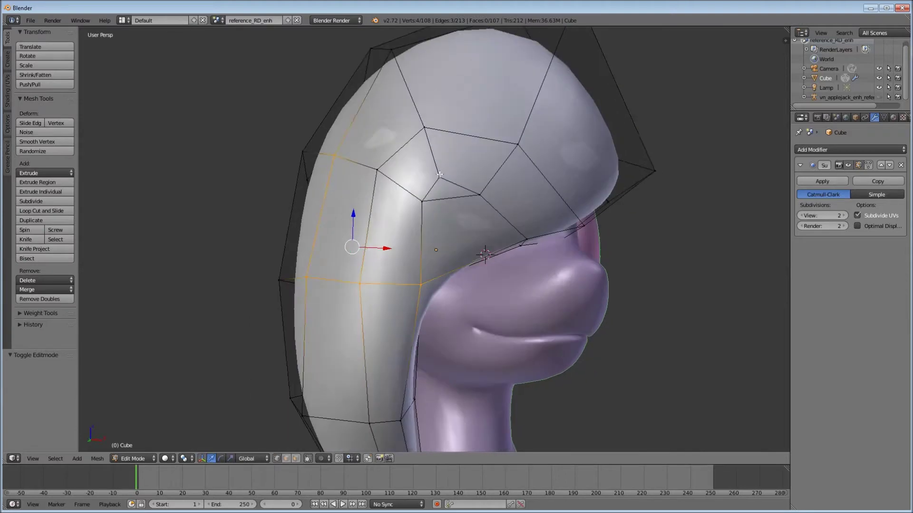
pyautogui.hotkey('ctrl', 'z')
pyautogui.moveTo(494, 228); pyautogui.dragTo(377, 281, button='middle')
pyautogui.click(552, 221)
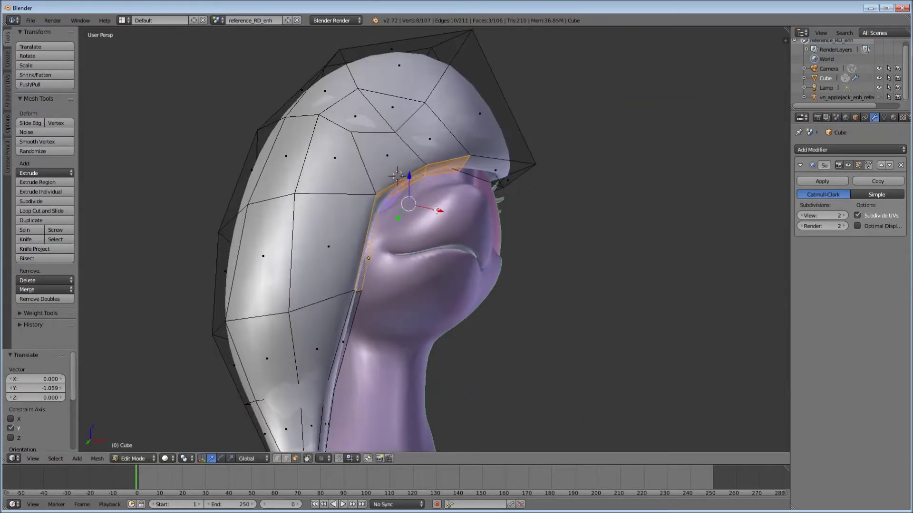
pyautogui.press('Tab')
pyautogui.press('Tab')
# - Merge the stray vertices beside the brow with Alt+M and smooth them
pyautogui.keyDown('ctrl'); pyautogui.rightClick(363, 169); pyautogui.keyUp('ctrl')
pyautogui.moveTo(361, 200); pyautogui.dragTo(317, 186, button='middle')
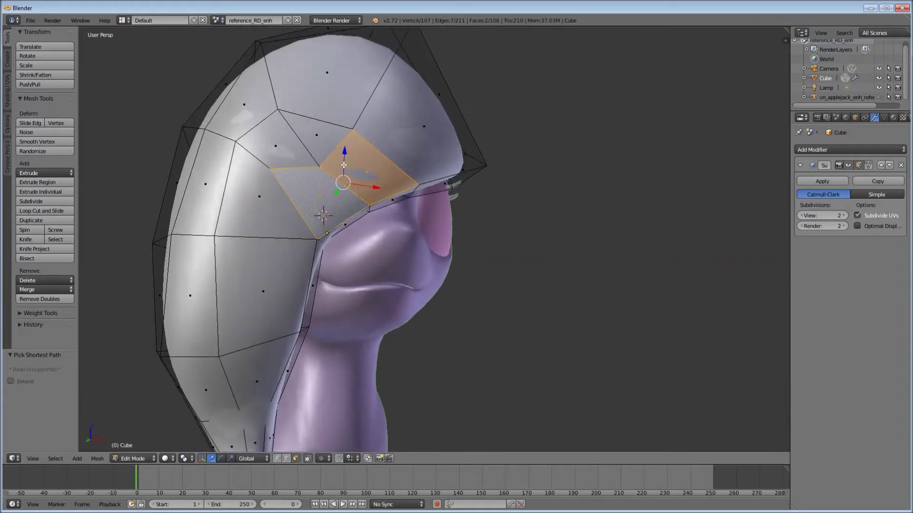
pyautogui.moveTo(328, 170); pyautogui.dragTo(359, 181, button='middle')
pyautogui.hotkey('alt', 'm')
pyautogui.click(357, 248)
pyautogui.moveTo(357, 248)
pyautogui.mouseDown(button='middle')
pyautogui.moveTo(464, 210)
pyautogui.moveTo(281, 157)
pyautogui.mouseUp(button='middle')
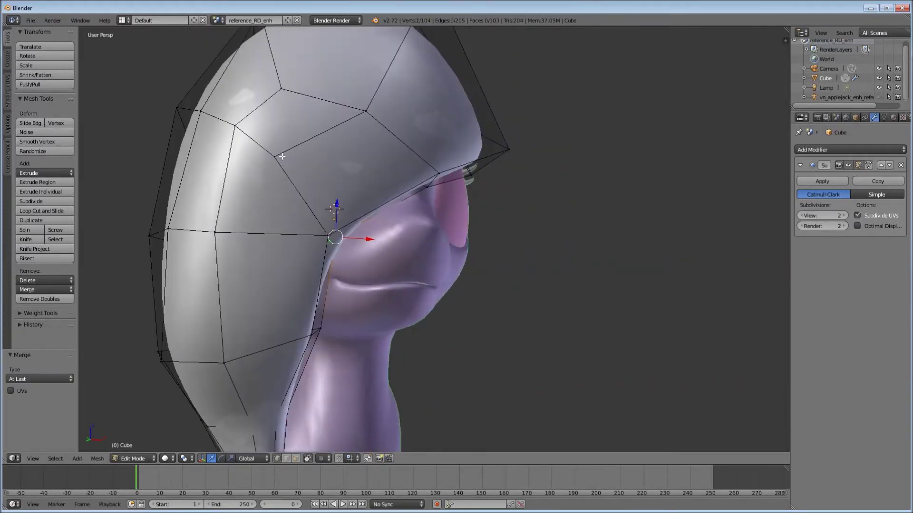
pyautogui.click(46, 145)
pyautogui.moveTo(428, 238); pyautogui.dragTo(475, 228, button='middle')
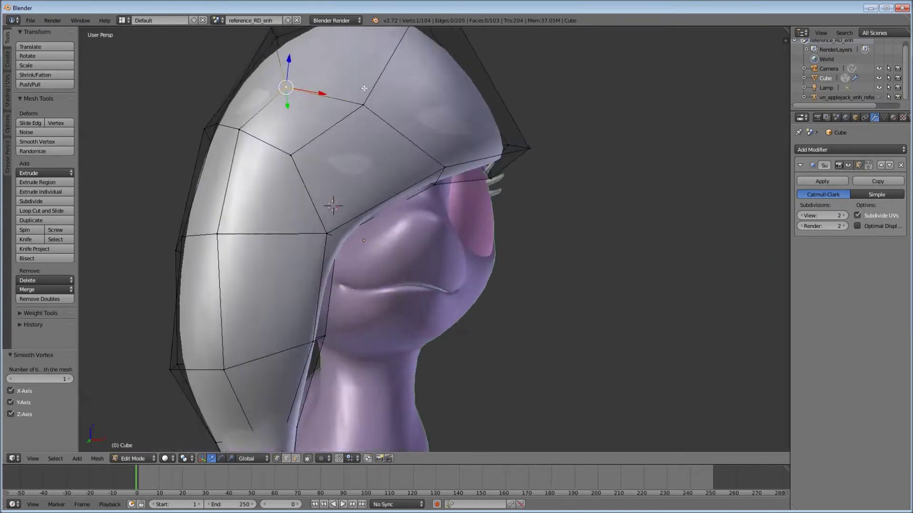
pyautogui.scroll(-3, 475, 228)
pyautogui.scroll(5, 475, 237)
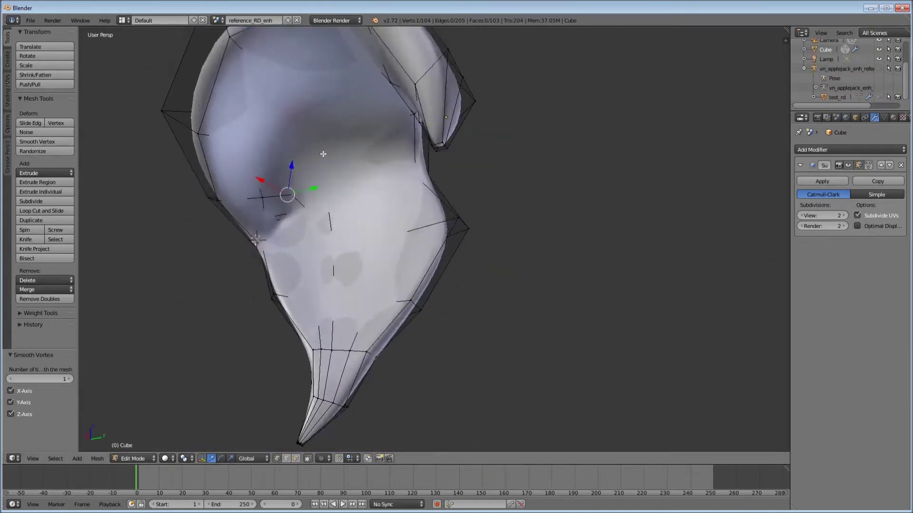
# - In wireframe view, merge two mane vertices at the last one, then return to solid shading
pyautogui.press('z')
pyautogui.keyDown('shift'); pyautogui.rightClick(406, 320); pyautogui.keyUp('shift')
pyautogui.moveTo(458, 317); pyautogui.dragTo(399, 326, button='middle')
pyautogui.hotkey('alt', 'm')
pyautogui.click(401, 328)
pyautogui.scroll(-4, 544, 402)
pyautogui.press('z')
# - Move the front-lock face down along Z and shift a mane edge sideways along X
pyautogui.moveTo(551, 326); pyautogui.dragTo(756, 249, button='middle')
pyautogui.moveTo(704, 173)
pyautogui.mouseDown(button='middle')
pyautogui.moveTo(666, 142)
pyautogui.moveTo(383, 166)
pyautogui.moveTo(428, 119)
pyautogui.moveTo(475, 174)
pyautogui.moveTo(394, 223)
pyautogui.moveTo(61, 87)
pyautogui.moveTo(545, 187)
pyautogui.moveTo(461, 199)
pyautogui.mouseUp(button='middle')
pyautogui.press('g')
pyautogui.press('z')
pyautogui.click(660, 132)
pyautogui.click(601, 142)
pyautogui.press('g')
pyautogui.press('x')
pyautogui.click(631, 150)
# - Shift added front-lock vertices sideways along the X axis
pyautogui.keyDown('shift'); pyautogui.click(428, 118); pyautogui.keyUp('shift')
pyautogui.press('g')
pyautogui.press('x')
pyautogui.click(438, 94)
pyautogui.keyDown('shift'); pyautogui.click(394, 223); pyautogui.keyUp('shift')
pyautogui.press('g')
pyautogui.press('x')
pyautogui.click(399, 224)
pyautogui.press('Escape')
# - Move the selection vertically and knife-cut across the mane
pyautogui.press('g')
pyautogui.press('z')
pyautogui.click(461, 236)
pyautogui.click(440, 256)
pyautogui.press('Return')
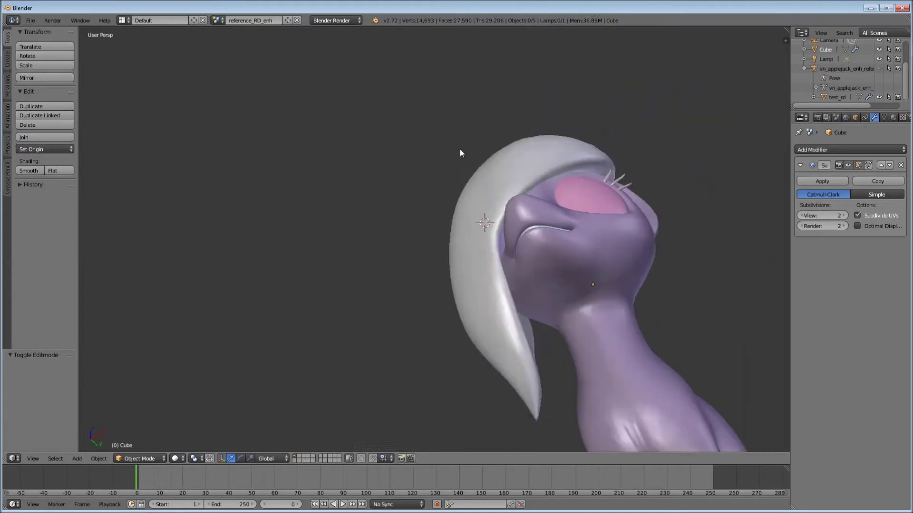
# - Move the front lock along Y, then preview the mane in Object Mode
pyautogui.moveTo(460, 168); pyautogui.dragTo(476, 199, button='middle')
pyautogui.press('g')
pyautogui.press('y')
pyautogui.click(335, 218)
pyautogui.moveTo(336, 219)
pyautogui.mouseDown(button='middle')
pyautogui.moveTo(550, 315)
pyautogui.moveTo(550, 167)
pyautogui.moveTo(577, 138)
pyautogui.moveTo(377, 126)
pyautogui.moveTo(454, 249)
pyautogui.mouseUp(button='middle')
pyautogui.scroll(3, 550, 167)
pyautogui.press('Tab')
# - Toggle the mane between Edit and Object Mode and zoom out to check it
pyautogui.press('Tab')
# - Scale the mane's lower edge loop along Y and smooth the mid-head loop
pyautogui.keyDown('alt'); pyautogui.rightClick(455, 249); pyautogui.keyUp('alt')
pyautogui.press('s')
pyautogui.press('y')
pyautogui.click(469, 211)
pyautogui.moveTo(469, 211)
pyautogui.mouseDown(button='middle')
pyautogui.moveTo(428, 181)
pyautogui.moveTo(414, 205)
pyautogui.moveTo(381, 171)
pyautogui.moveTo(251, 184)
pyautogui.moveTo(284, 199)
pyautogui.mouseUp(button='middle')
pyautogui.keyDown('alt'); pyautogui.rightClick(371, 187); pyautogui.keyUp('alt')
pyautogui.click(37, 141)
pyautogui.press('Tab')
pyautogui.press('Tab')
pyautogui.scroll(5, 419, 180)
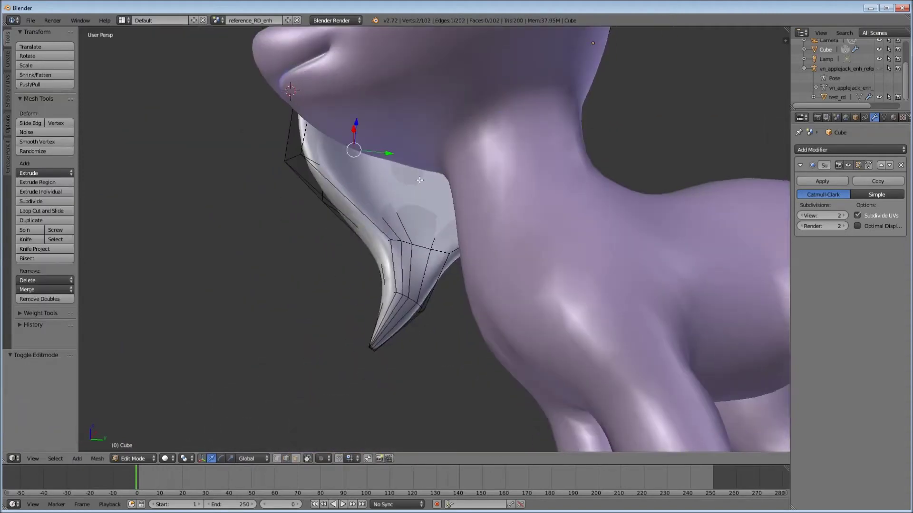
pyautogui.press('Tab')
pyautogui.scroll(-5, 418, 128)
pyautogui.scroll(-4, 452, 124)
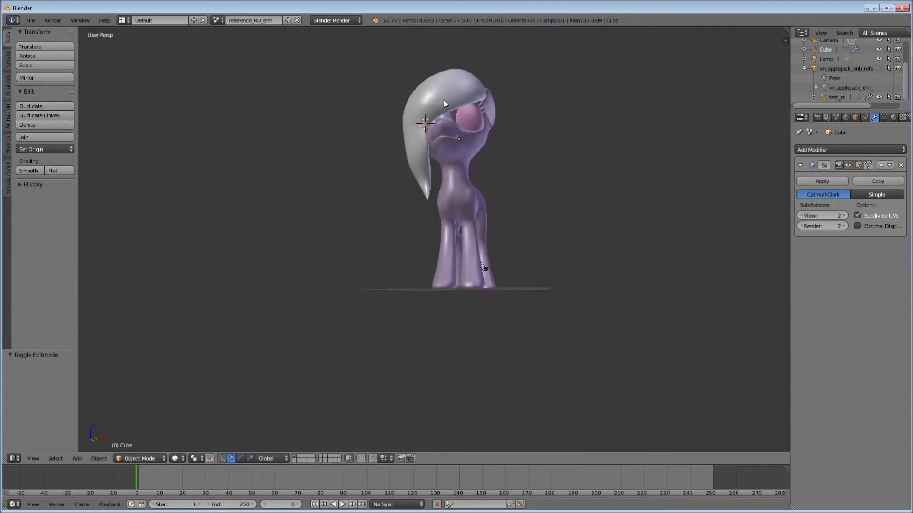
# - In Edit Mode, smooth the selected mane vertices and move them beneath the face
pyautogui.press('Tab')
pyautogui.moveTo(484, 197)
pyautogui.mouseDown(button='middle')
pyautogui.moveTo(499, 242)
pyautogui.moveTo(428, 214)
pyautogui.mouseUp(button='middle')
pyautogui.click(38, 142)
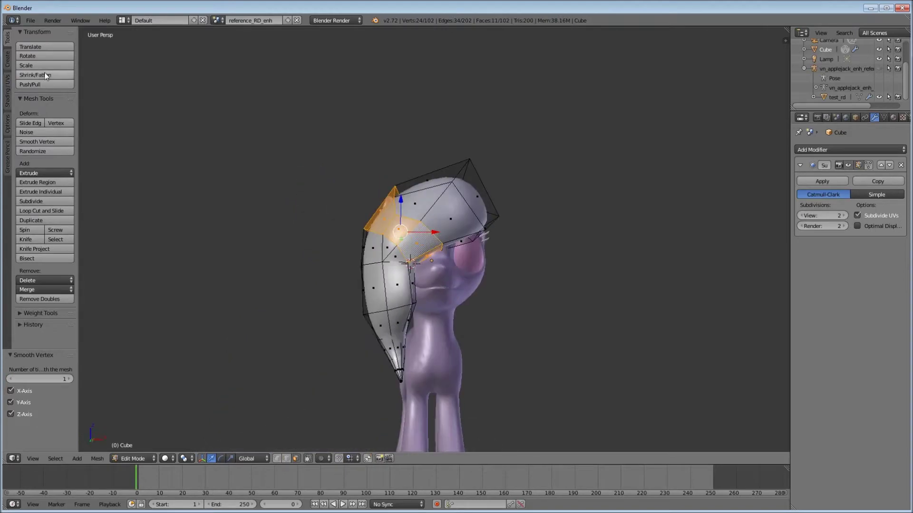
pyautogui.click(429, 228)
pyautogui.press('Tab')
pyautogui.press('Tab')
pyautogui.moveTo(261, 202); pyautogui.dragTo(395, 243, button='middle')
pyautogui.press('g')
pyautogui.click(395, 243)
# - Smooth the faces at the side of the head, merge vertices at last, and move along Y
pyautogui.moveTo(441, 155)
pyautogui.mouseDown(button='middle')
pyautogui.moveTo(161, 166)
pyautogui.moveTo(309, 156)
pyautogui.mouseUp(button='middle')
pyautogui.click(37, 142)
pyautogui.moveTo(363, 190); pyautogui.dragTo(396, 173, button='middle')
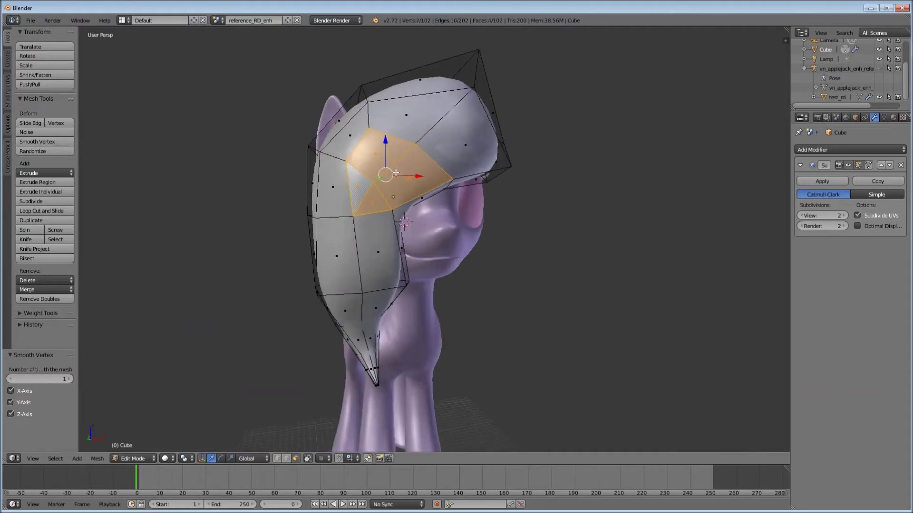
pyautogui.click(364, 256)
pyautogui.moveTo(364, 256)
pyautogui.mouseDown(button='middle')
pyautogui.moveTo(416, 210)
pyautogui.moveTo(422, 240)
pyautogui.mouseUp(button='middle')
pyautogui.press('g')
pyautogui.press('y')
pyautogui.press('Tab')
pyautogui.press('Tab')
# - Select a vertex and two horizontal edge loops around the mane
pyautogui.moveTo(266, 200); pyautogui.dragTo(324, 158, button='middle')
pyautogui.rightClick(325, 157)
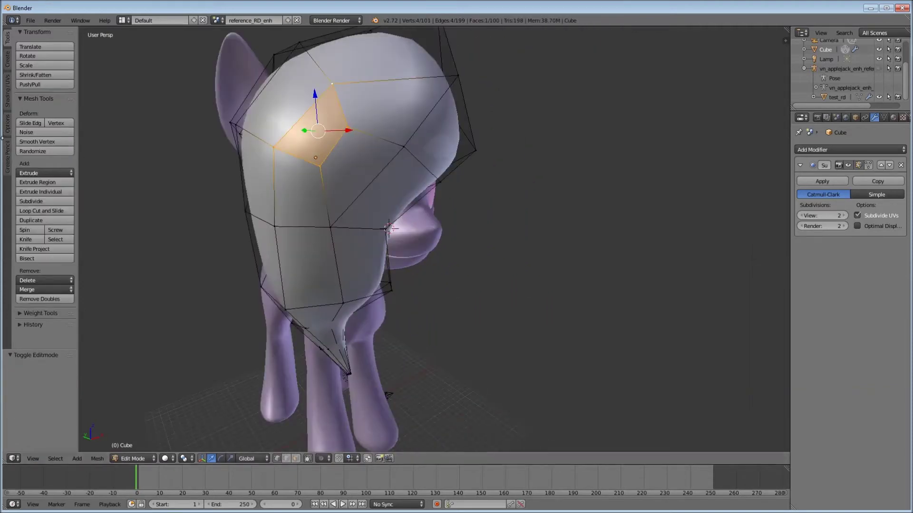
pyautogui.moveTo(218, 171); pyautogui.dragTo(287, 159, button='middle')
pyautogui.keyDown('alt'); pyautogui.rightClick(370, 232); pyautogui.keyUp('alt')
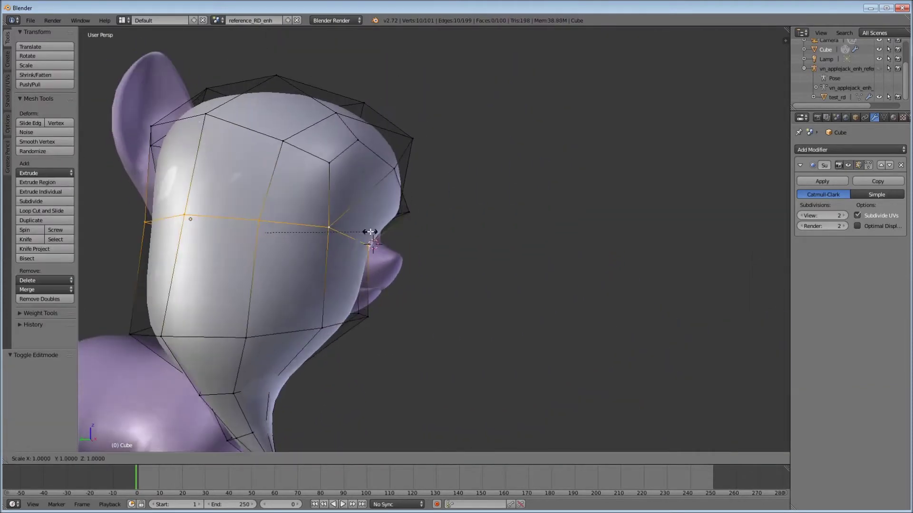
pyautogui.moveTo(157, 199); pyautogui.dragTo(286, 228, button='middle')
pyautogui.keyDown('alt'); pyautogui.keyDown('shift'); pyautogui.rightClick(330, 123); pyautogui.keyUp('shift'); pyautogui.keyUp('alt')
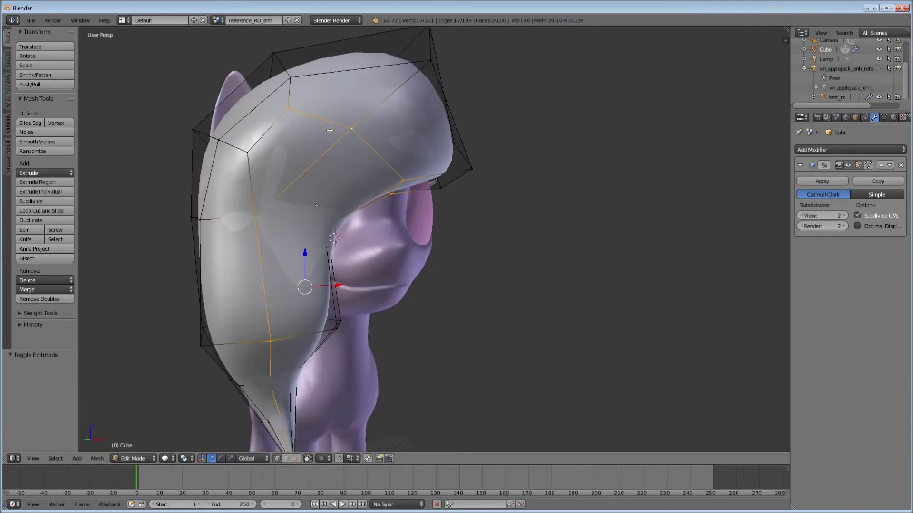
pyautogui.moveTo(330, 123); pyautogui.dragTo(333, 181, button='middle')
pyautogui.scroll(4, 332, 181)
pyautogui.scroll(-8, 332, 185)
# - Select an edge path near the mane top and slightly enlarge the lower loop
pyautogui.rightClick(334, 191)
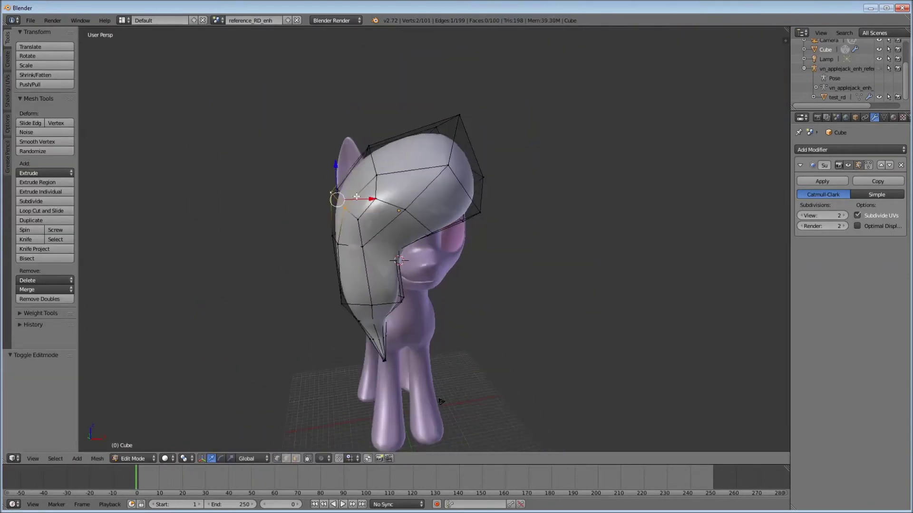
pyautogui.moveTo(441, 402); pyautogui.dragTo(352, 195, button='middle')
pyautogui.scroll(4, 352, 195)
pyautogui.keyDown('ctrl'); pyautogui.rightClick(268, 143); pyautogui.keyUp('ctrl')
pyautogui.moveTo(308, 135)
pyautogui.mouseDown(button='middle')
pyautogui.moveTo(316, 217)
pyautogui.moveTo(235, 212)
pyautogui.mouseUp(button='middle')
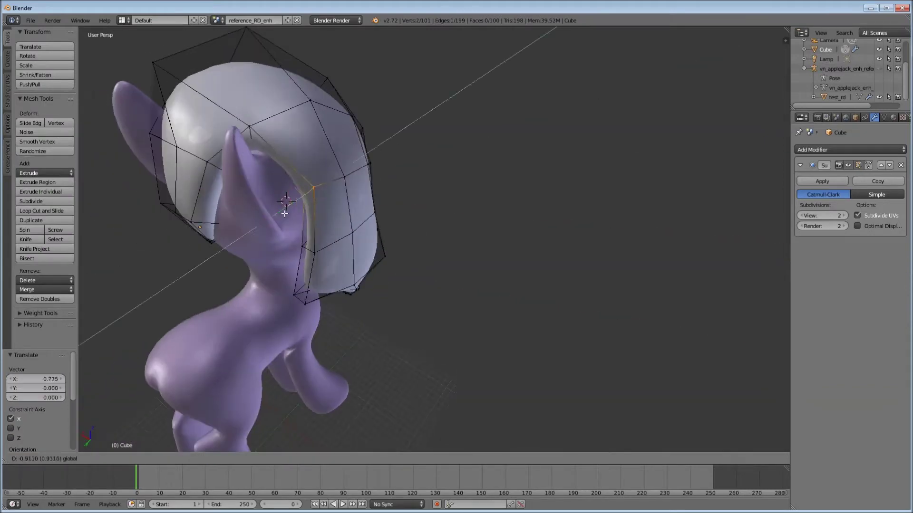
pyautogui.press('Tab')
pyautogui.press('Tab')
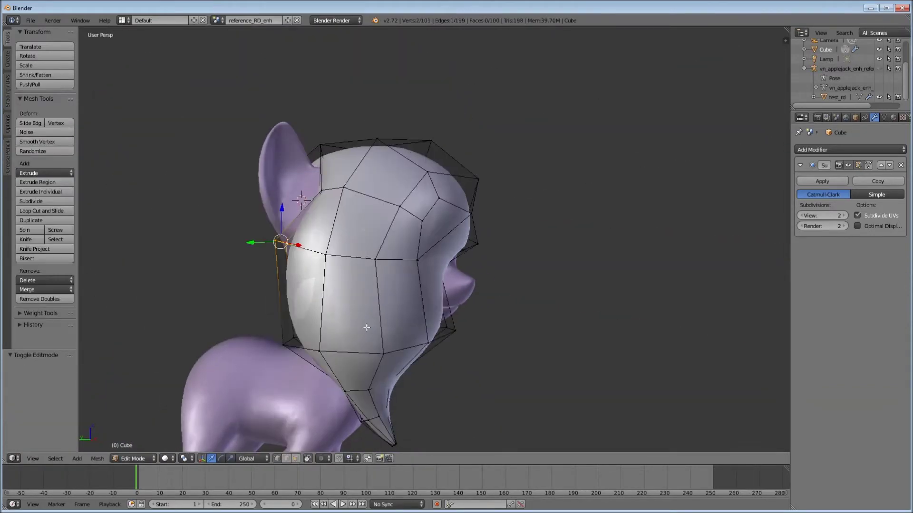
pyautogui.moveTo(236, 212)
pyautogui.mouseDown(button='middle')
pyautogui.moveTo(389, 319)
pyautogui.moveTo(258, 282)
pyautogui.moveTo(398, 213)
pyautogui.mouseUp(button='middle')
pyautogui.press('s')
# - Select a mane face, reselect the mane object, and move it sideways
pyautogui.press('Tab')
pyautogui.press('Tab')
pyautogui.rightClick(373, 268)
pyautogui.moveTo(340, 257)
pyautogui.mouseDown(button='middle')
pyautogui.moveTo(425, 230)
pyautogui.moveTo(441, 258)
pyautogui.moveTo(372, 429)
pyautogui.mouseUp(button='middle')
# - Undo the last two changes and rotate the selection around the X axis
pyautogui.press('Tab')
pyautogui.rightClick(425, 230)
pyautogui.rightClick(441, 258)
pyautogui.press('Tab')
pyautogui.click(455, 329)
pyautogui.moveTo(455, 329)
pyautogui.mouseDown(button='middle')
pyautogui.moveTo(617, 291)
pyautogui.moveTo(472, 237)
pyautogui.moveTo(446, 190)
pyautogui.moveTo(438, 144)
pyautogui.moveTo(300, 146)
pyautogui.moveTo(367, 170)
pyautogui.mouseUp(button='middle')
pyautogui.scroll(-3, 367, 170)
pyautogui.hotkey('ctrl', 'z')
pyautogui.moveTo(605, 79)
pyautogui.mouseDown(button='middle')
pyautogui.moveTo(443, 153)
pyautogui.moveTo(412, 208)
pyautogui.moveTo(362, 218)
pyautogui.moveTo(419, 228)
pyautogui.moveTo(480, 267)
pyautogui.moveTo(523, 229)
pyautogui.mouseUp(button='middle')
pyautogui.hotkey('ctrl', 'z')
pyautogui.press('Tab')
pyautogui.press('Tab')
pyautogui.press('r')
pyautogui.press('x')
pyautogui.moveTo(513, 260)
pyautogui.mouseDown(button='middle')
pyautogui.moveTo(452, 285)
pyautogui.moveTo(404, 333)
pyautogui.mouseUp(button='middle')
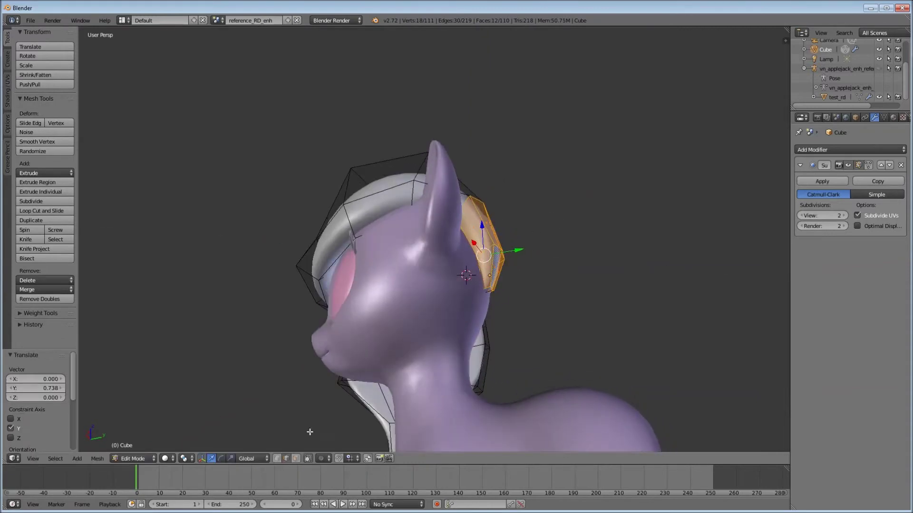
pyautogui.click(521, 256)
# - At the back of the head, add a vertex and smooth the selected vertices
pyautogui.moveTo(521, 256)
pyautogui.mouseDown(button='middle')
pyautogui.moveTo(578, 218)
pyautogui.moveTo(505, 270)
pyautogui.moveTo(552, 292)
pyautogui.mouseUp(button='middle')
pyautogui.keyDown('shift'); pyautogui.rightClick(505, 270); pyautogui.keyUp('shift')
pyautogui.press('w')
pyautogui.click(505, 270)
pyautogui.press('Tab')
pyautogui.press('Tab')
pyautogui.moveTo(596, 316); pyautogui.dragTo(523, 309, button='middle')
pyautogui.scroll(3, 523, 309)
# - Shrink the between-ear tip and move its vertex down along Z
pyautogui.press('s')
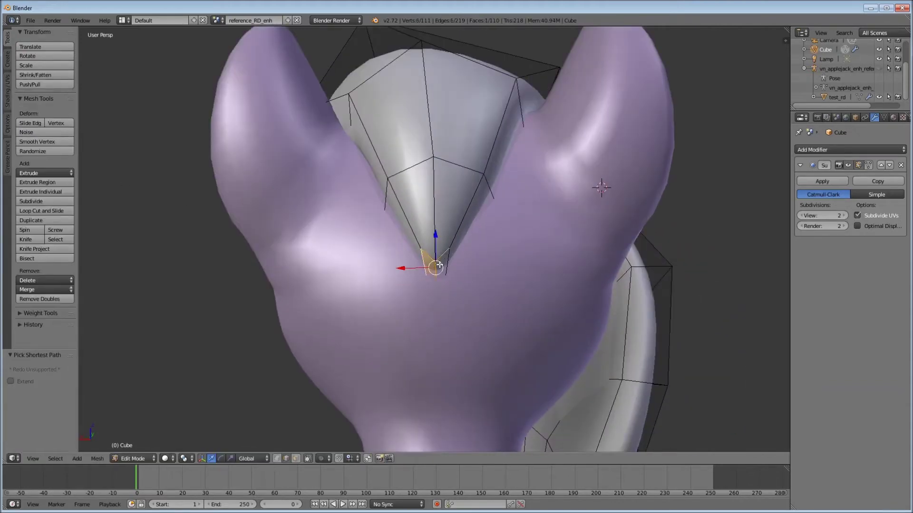
pyautogui.press('g')
pyautogui.press('z')
pyautogui.click(422, 264)
pyautogui.moveTo(422, 264); pyautogui.dragTo(438, 252, button='middle')
pyautogui.press('Tab')
pyautogui.scroll(-8, 485, 239)
# - Make a final move and resize of the mane, then return to Object Mode
pyautogui.moveTo(510, 224)
pyautogui.mouseDown(button='middle')
pyautogui.moveTo(481, 282)
pyautogui.moveTo(404, 207)
pyautogui.moveTo(436, 212)
pyautogui.moveTo(430, 270)
pyautogui.moveTo(500, 158)
pyautogui.mouseUp(button='middle')
pyautogui.press('Tab')
pyautogui.press('g')
pyautogui.click(404, 208)
pyautogui.click(418, 262)
pyautogui.press('Tab')
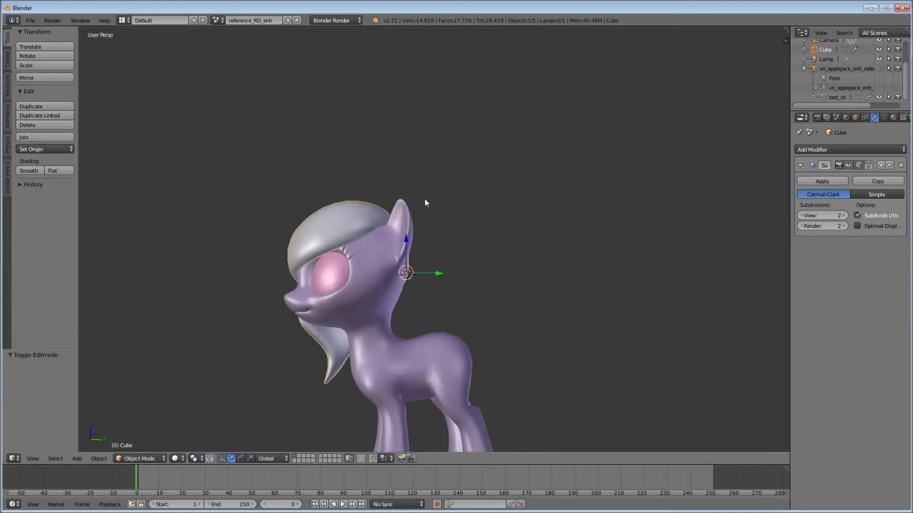
# - Snap the 3D cursor to the tail bone's root joint and add a cube there
pyautogui.scroll(3, 424, 198)
pyautogui.rightClick(429, 313)
pyautogui.press('Tab')
pyautogui.hotkey('shift', 's')
pyautogui.click(481, 339)
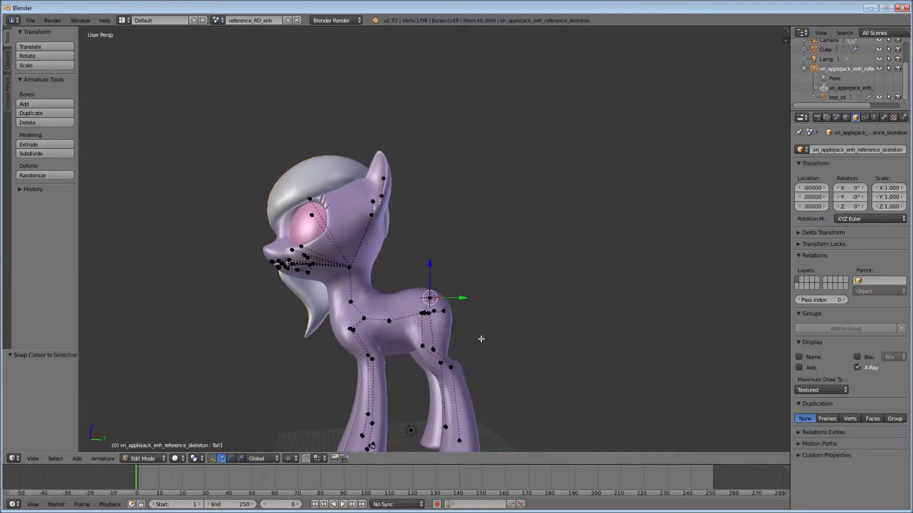
pyautogui.press('Tab')
pyautogui.click(76, 458)
# - Give the tail cube a level-2 Subdivision Surface modifier in wireframe view
pyautogui.click(155, 371)
pyautogui.click(874, 118)
pyautogui.scroll(5, 463, 276)
pyautogui.click(850, 150)
pyautogui.hotkey('ctrl', '2')
# - Extrude the cube's face by scale 1.5, tilt it on X, and scale it 1.45
pyautogui.press('Tab')
pyautogui.press('r')
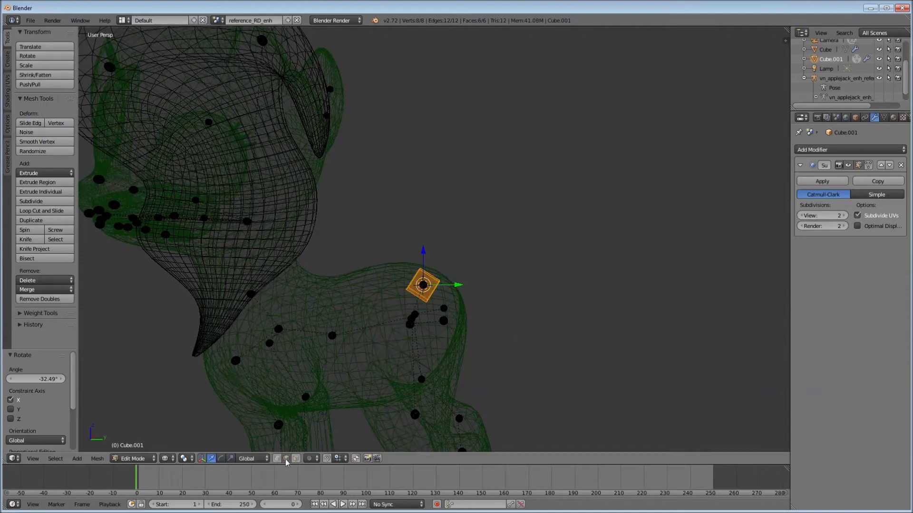
pyautogui.moveTo(467, 363); pyautogui.dragTo(514, 262, button='middle')
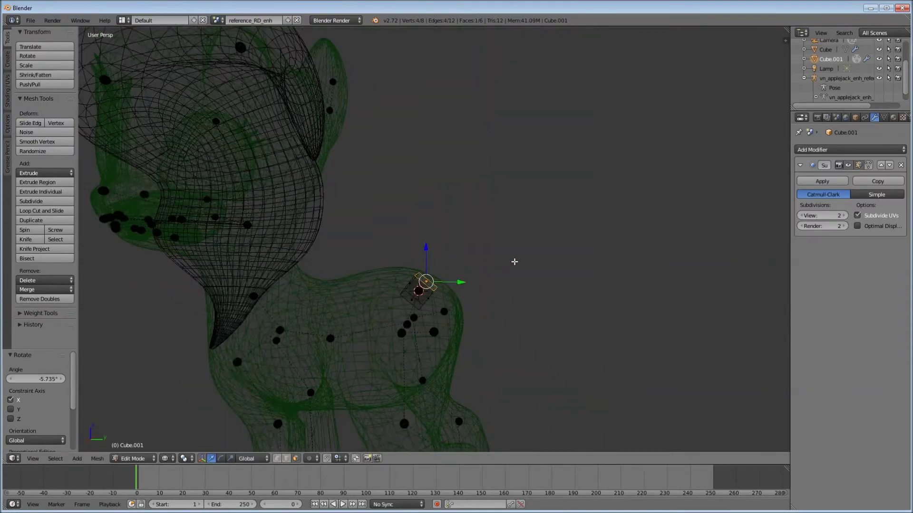
pyautogui.write('es1.5')
pyautogui.press('Return')
pyautogui.scroll(2, 523, 266)
pyautogui.press('r')
pyautogui.press('x')
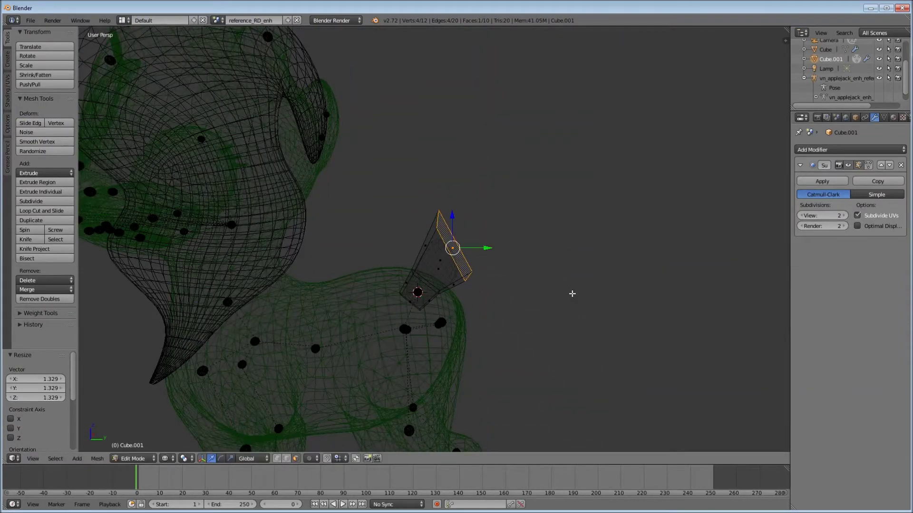
pyautogui.click(552, 291)
pyautogui.write('s1.45')
pyautogui.press('Return')
# - Rotate the tail face and push it backward along Y
pyautogui.press('r')
pyautogui.moveTo(552, 292)
pyautogui.mouseDown(button='middle')
pyautogui.moveTo(573, 343)
pyautogui.moveTo(590, 302)
pyautogui.mouseUp(button='middle')
pyautogui.press('g')
pyautogui.press('y')
pyautogui.click(554, 314)
# - Extrude the tail downward along Z and shrink its tip face
pyautogui.press('e')
pyautogui.press('z')
pyautogui.click(587, 313)
pyautogui.press('s')
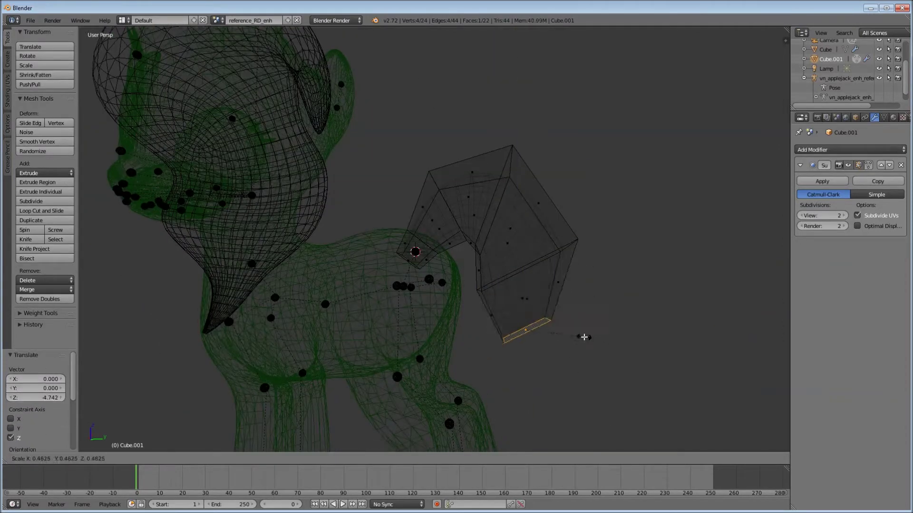
pyautogui.click(543, 380)
pyautogui.press('e')
pyautogui.press('Escape')
pyautogui.moveTo(542, 380); pyautogui.dragTo(492, 322, button='middle')
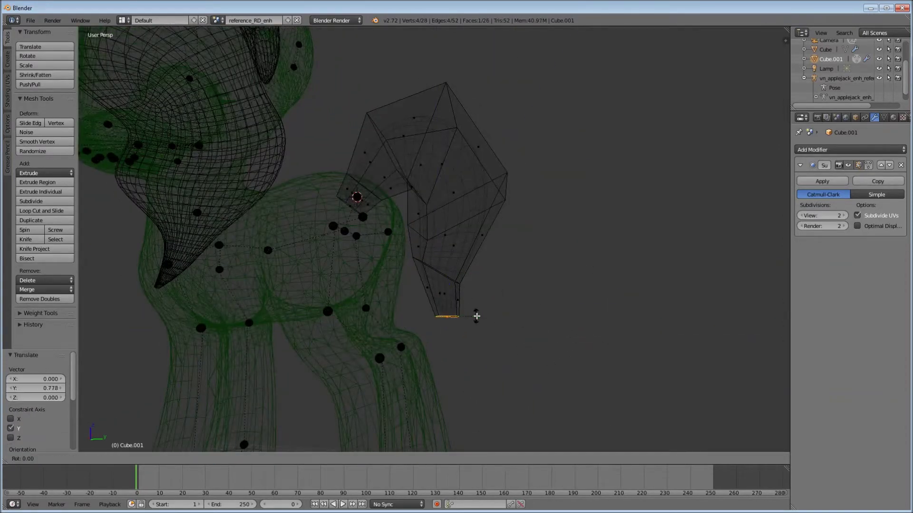
pyautogui.click(512, 342)
# - Move the tail's top face back on Y and up on Z, then add a centred loop cut
pyautogui.moveTo(520, 273); pyautogui.dragTo(525, 149, button='middle')
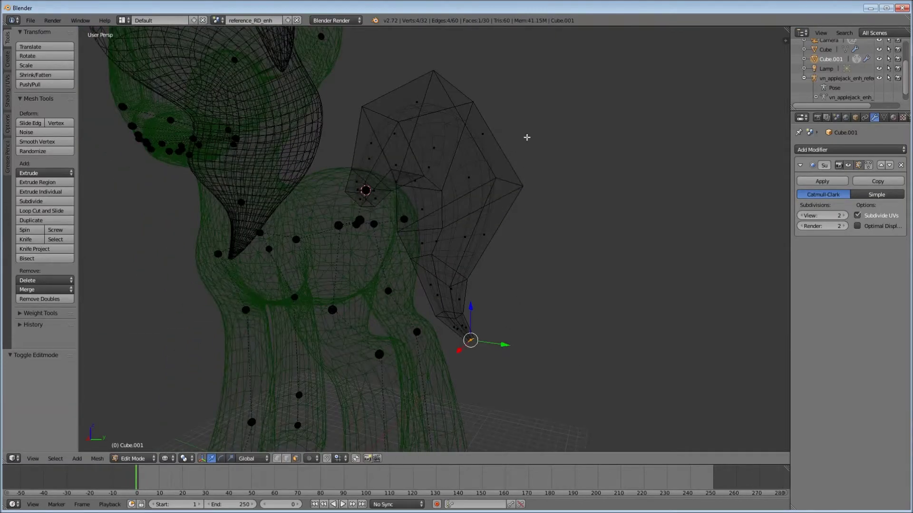
pyautogui.rightClick(526, 149)
pyautogui.press('g')
pyautogui.press('y')
pyautogui.click(560, 123)
pyautogui.press('z')
pyautogui.moveTo(560, 122)
pyautogui.mouseDown(button='middle')
pyautogui.moveTo(335, 385)
pyautogui.moveTo(353, 288)
pyautogui.moveTo(462, 122)
pyautogui.moveTo(428, 190)
pyautogui.moveTo(475, 214)
pyautogui.moveTo(511, 252)
pyautogui.mouseUp(button='middle')
pyautogui.press('g')
pyautogui.press('z')
pyautogui.click(461, 122)
pyautogui.hotkey('ctrl', 'r')
pyautogui.rightClick(461, 122)
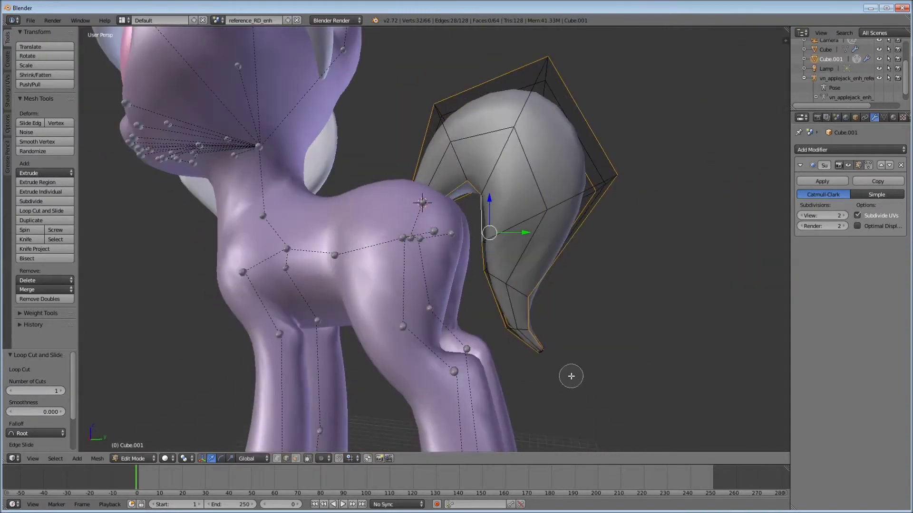
# - Smooth the selected tail vertices and rotate the selected tail edge
pyautogui.press('z')
pyautogui.moveTo(568, 389); pyautogui.dragTo(494, 347, button='middle')
pyautogui.press('z')
pyautogui.click(56, 143)
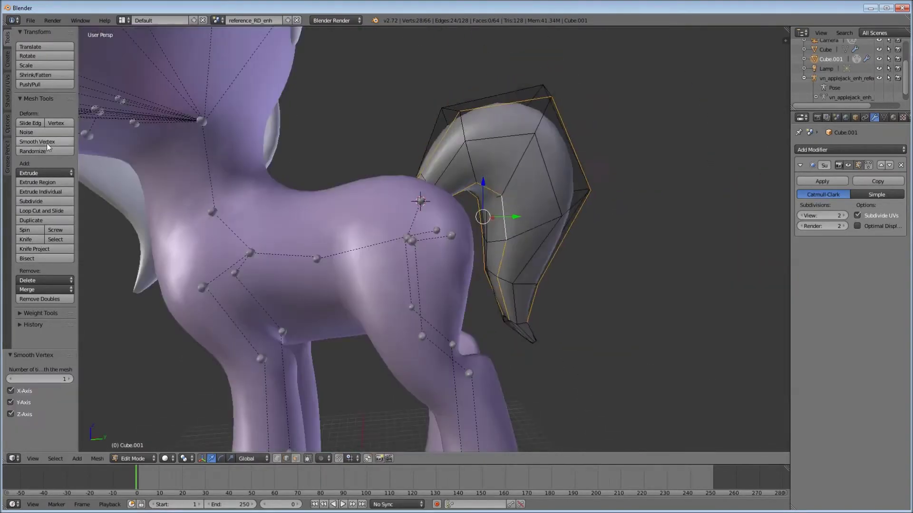
pyautogui.moveTo(119, 165); pyautogui.dragTo(585, 138, button='middle')
pyautogui.press('r')
pyautogui.click(469, 328)
pyautogui.moveTo(469, 328)
pyautogui.mouseDown(button='middle')
pyautogui.moveTo(497, 197)
pyautogui.moveTo(513, 209)
pyautogui.mouseUp(button='middle')
# - Move the selected tail edge along Y, rotate it, and enlarge it slightly
pyautogui.press('g')
pyautogui.press('y')
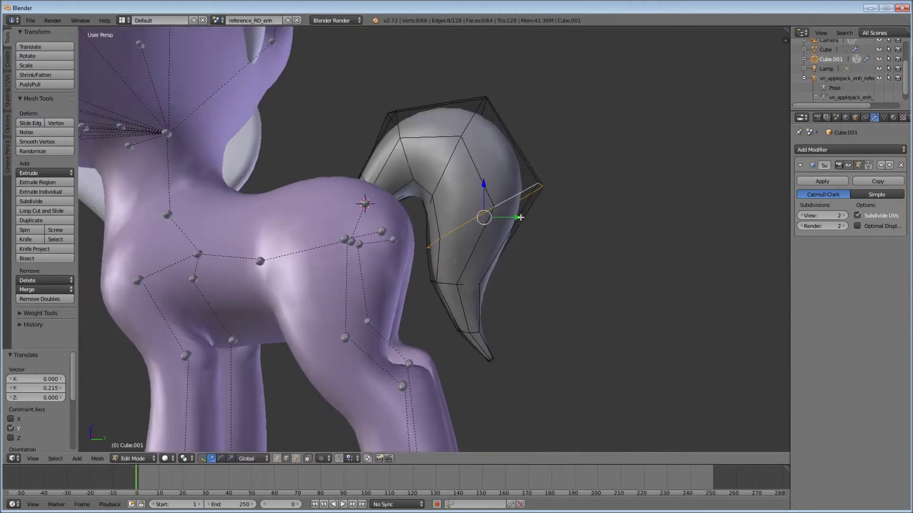
pyautogui.press('r')
pyautogui.click(442, 161)
pyautogui.press('s')
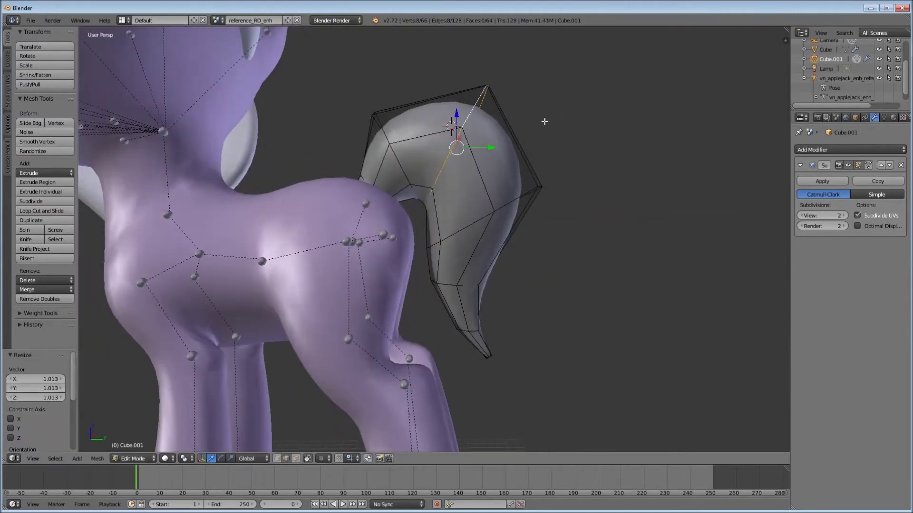
pyautogui.click(557, 192)
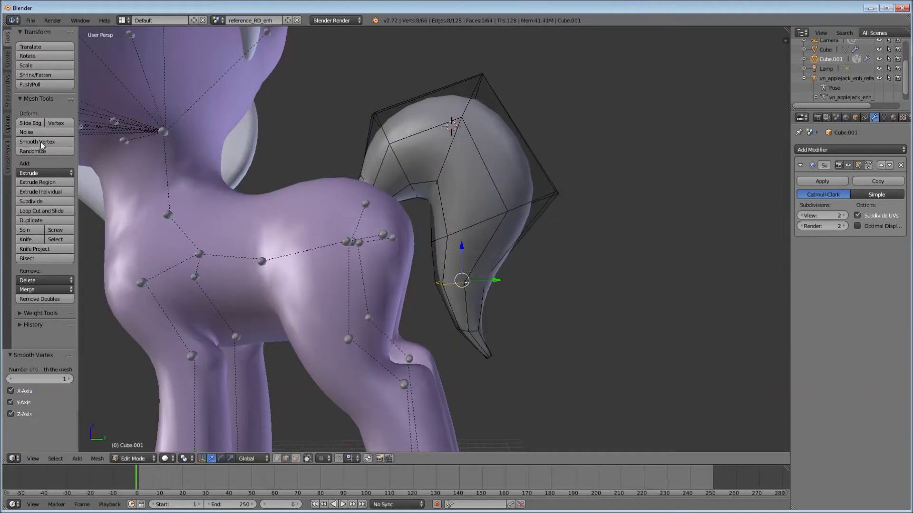
# - Extrude the tail's top edge into a scaled section, resize its edge loop, and add another loop
pyautogui.keyDown('alt'); pyautogui.rightClick(532, 143); pyautogui.keyUp('alt')
pyautogui.press('e')
pyautogui.press('s')
pyautogui.click(545, 122)
pyautogui.rightClick(509, 148)
pyautogui.moveTo(546, 122)
pyautogui.mouseDown(button='middle')
pyautogui.moveTo(513, 148)
pyautogui.moveTo(494, 142)
pyautogui.moveTo(504, 128)
pyautogui.moveTo(445, 147)
pyautogui.moveTo(470, 110)
pyautogui.mouseUp(button='middle')
pyautogui.press('Tab')
pyautogui.press('Tab')
pyautogui.keyDown('alt'); pyautogui.rightClick(508, 121); pyautogui.keyUp('alt')
pyautogui.click(544, 136)
pyautogui.click(470, 111)
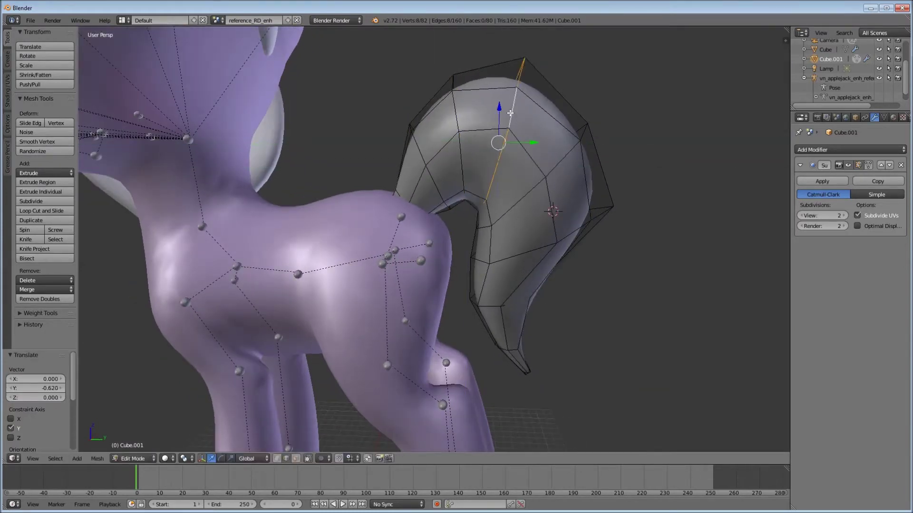
# - Select a path of tail vertices and raise the tail's upper half 0.852 along Z
pyautogui.moveTo(564, 155); pyautogui.dragTo(535, 292, button='middle')
pyautogui.press('z')
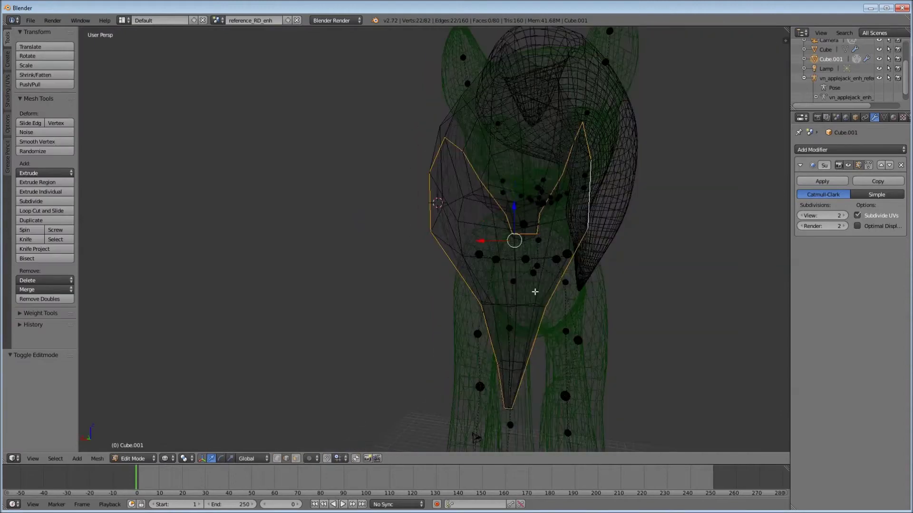
pyautogui.press('z')
pyautogui.moveTo(454, 407)
pyautogui.mouseDown(button='middle')
pyautogui.moveTo(361, 212)
pyautogui.moveTo(490, 210)
pyautogui.moveTo(303, 252)
pyautogui.moveTo(468, 191)
pyautogui.moveTo(456, 205)
pyautogui.mouseUp(button='middle')
pyautogui.keyDown('ctrl'); pyautogui.rightClick(490, 209); pyautogui.keyUp('ctrl')
pyautogui.press('Tab')
pyautogui.press('Tab')
pyautogui.scroll(-3, 457, 205)
pyautogui.scroll(3, 636, 299)
pyautogui.moveTo(635, 300)
pyautogui.mouseDown(button='middle')
pyautogui.moveTo(607, 338)
pyautogui.moveTo(561, 261)
pyautogui.moveTo(637, 258)
pyautogui.moveTo(383, 215)
pyautogui.mouseUp(button='middle')
pyautogui.press('Tab')
pyautogui.press('Tab')
pyautogui.scroll(-3, 637, 258)
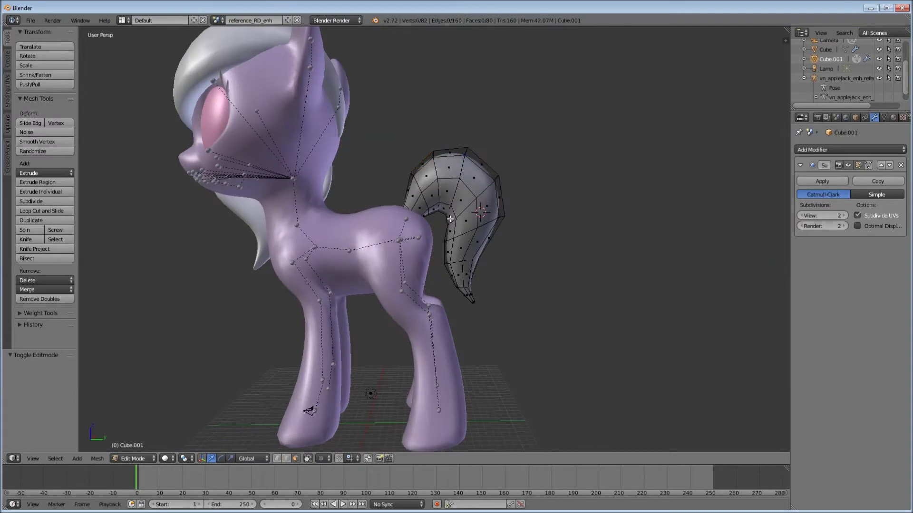
pyautogui.click(220, 149)
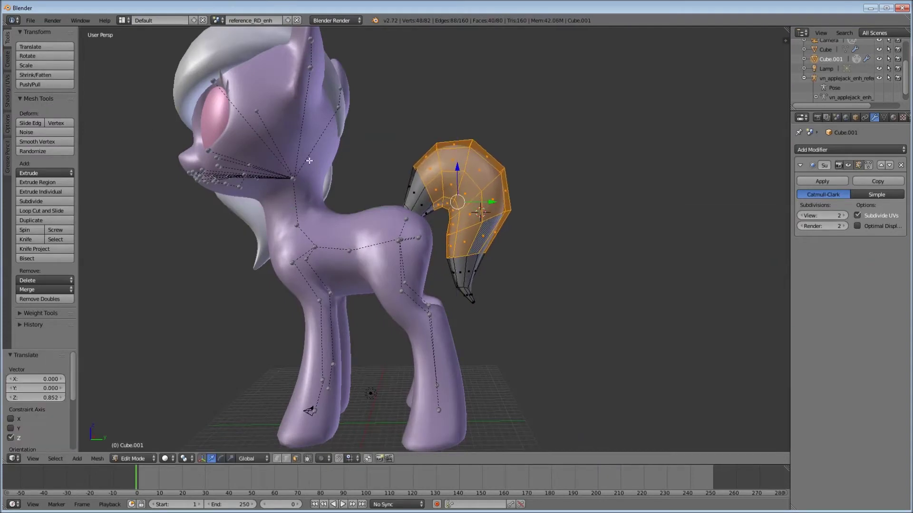
# - Scale the tail's bottom ring, then tilt the upper tail face on X and enlarge it
pyautogui.click(564, 153)
pyautogui.keyDown('alt'); pyautogui.rightClick(464, 272); pyautogui.keyUp('alt')
pyautogui.press('s')
pyautogui.press('Tab')
pyautogui.press('Tab')
pyautogui.hotkey('ctrl', 'z')
pyautogui.press('r')
pyautogui.press('x')
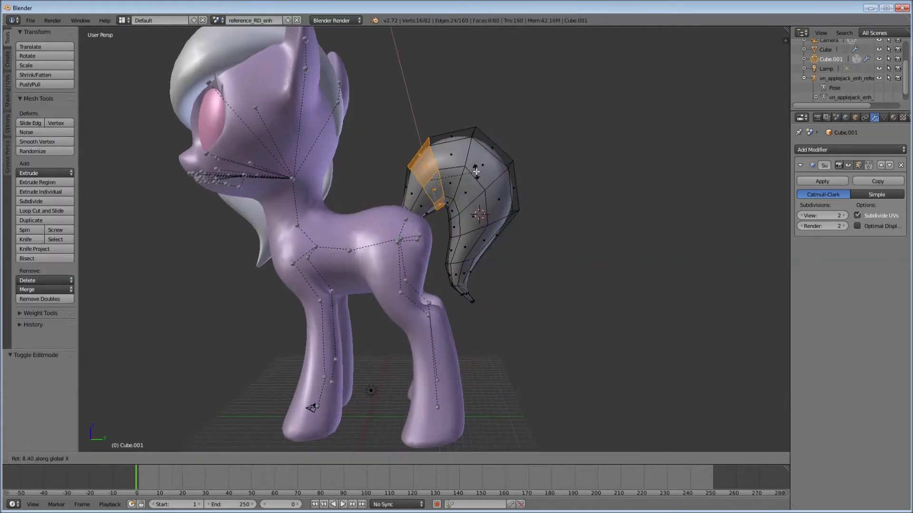
pyautogui.press('s')
pyautogui.click(471, 164)
# - Preview the smoothed tail and select an edge loop along it
pyautogui.moveTo(477, 183)
pyautogui.mouseDown(button='middle')
pyautogui.moveTo(518, 216)
pyautogui.moveTo(411, 213)
pyautogui.moveTo(341, 234)
pyautogui.moveTo(335, 203)
pyautogui.moveTo(401, 212)
pyautogui.mouseUp(button='middle')
pyautogui.press('Tab')
pyautogui.press('Tab')
pyautogui.keyDown('alt'); pyautogui.rightClick(497, 181); pyautogui.keyUp('alt')
# - Smooth the mane's selected vertices, move them along Y, and extrude the mane tip
pyautogui.press('Tab')
pyautogui.scroll(3, 517, 215)
pyautogui.rightClick(411, 214)
pyautogui.press('Tab')
pyautogui.scroll(5, 411, 213)
pyautogui.click(37, 142)
pyautogui.press('g')
pyautogui.press('y')
pyautogui.click(341, 228)
pyautogui.press('e')
pyautogui.press('Tab')
# - Smooth and shrink the vertex loop at the mane's tip
pyautogui.moveTo(296, 333)
pyautogui.mouseDown(button='middle')
pyautogui.moveTo(381, 238)
pyautogui.moveTo(418, 157)
pyautogui.mouseUp(button='middle')
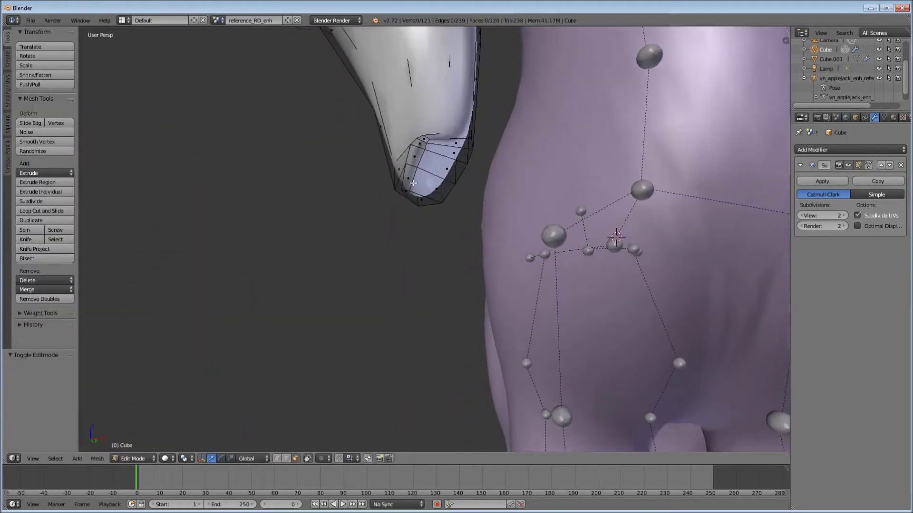
pyautogui.keyDown('alt'); pyautogui.rightClick(418, 152); pyautogui.keyUp('alt')
pyautogui.click(37, 141)
pyautogui.press('s')
pyautogui.click(431, 162)
pyautogui.press('Tab')
# - Add a new material to the tail mesh Cube.001
pyautogui.scroll(-8, 431, 143)
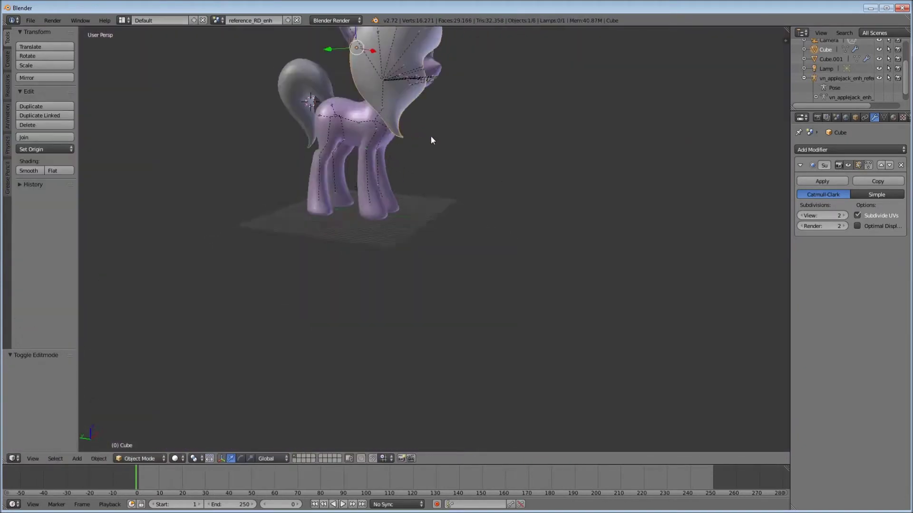
pyautogui.moveTo(430, 136); pyautogui.dragTo(361, 142, button='middle')
pyautogui.rightClick(320, 195)
pyautogui.click(827, 181)
pyautogui.moveTo(320, 195)
pyautogui.mouseDown(button='middle')
pyautogui.moveTo(470, 197)
pyautogui.moveTo(287, 185)
pyautogui.moveTo(412, 206)
pyautogui.moveTo(278, 197)
pyautogui.mouseUp(button='middle')
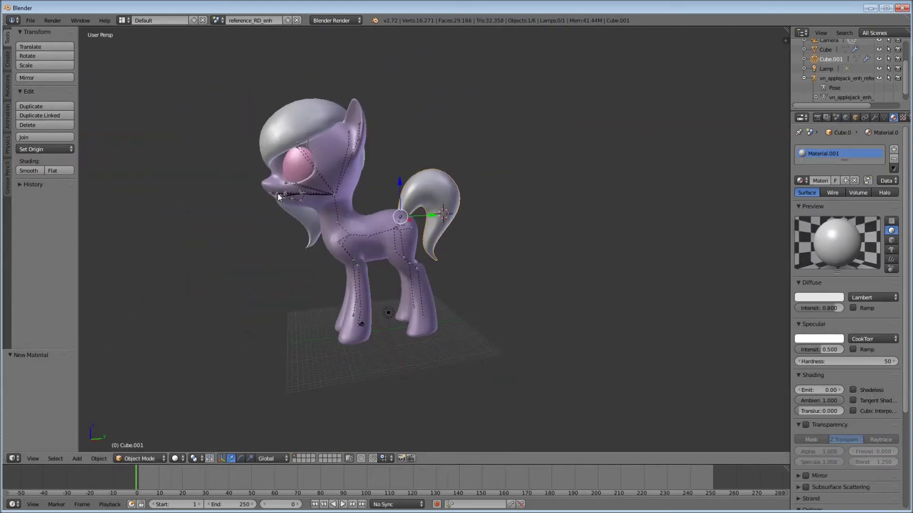
# - Select the pony's armature and enter Edit Mode on its bones
pyautogui.rightClick(278, 196)
pyautogui.scroll(3, 278, 197)
pyautogui.press('Tab')
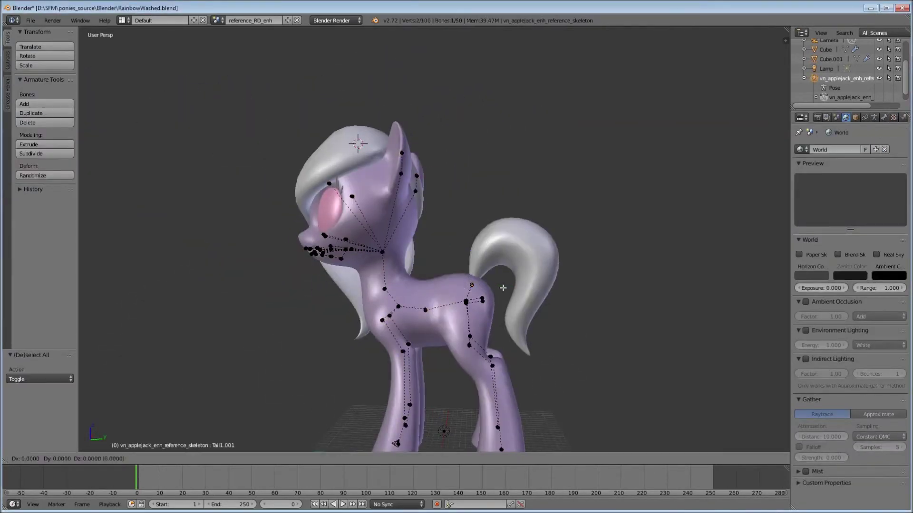
# - Chain the tail bones with parents Tail1, Tail1.1 and Tail1.2, naming the last JiggleTail
pyautogui.click(495, 207)
pyautogui.click(884, 118)
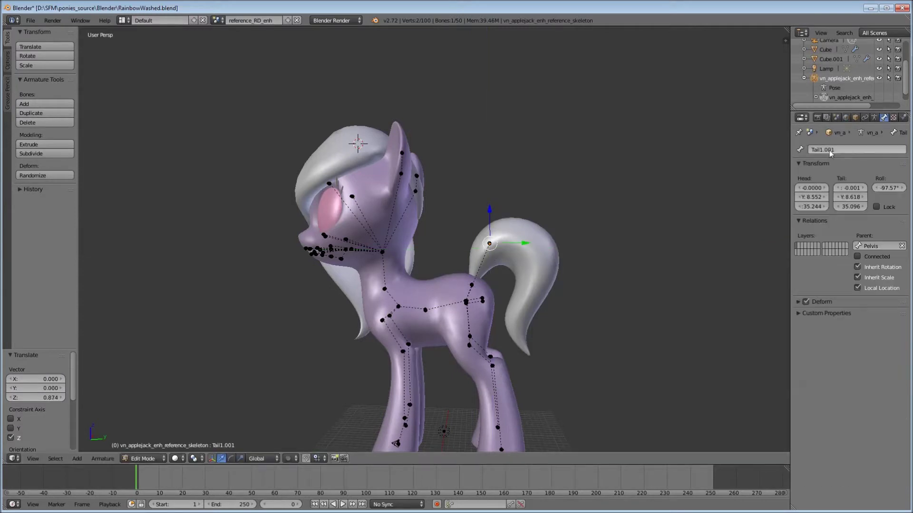
pyautogui.click(875, 245)
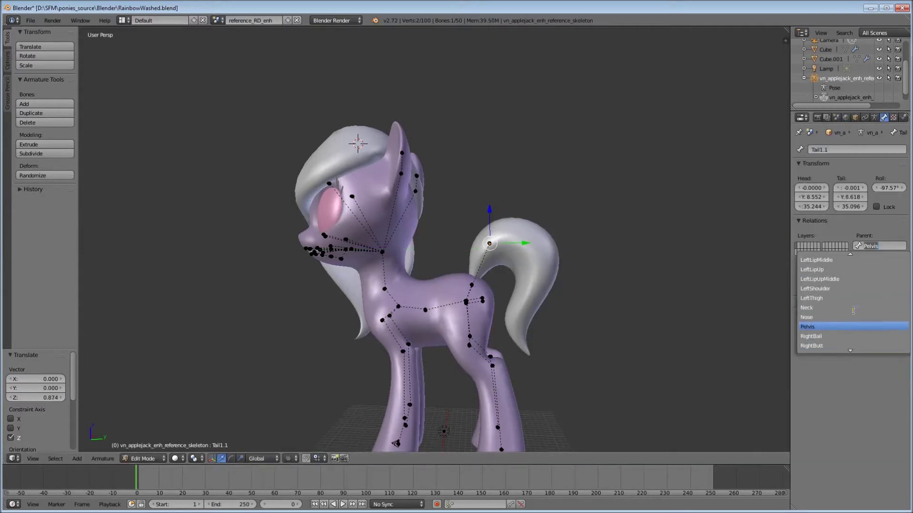
pyautogui.click(841, 308)
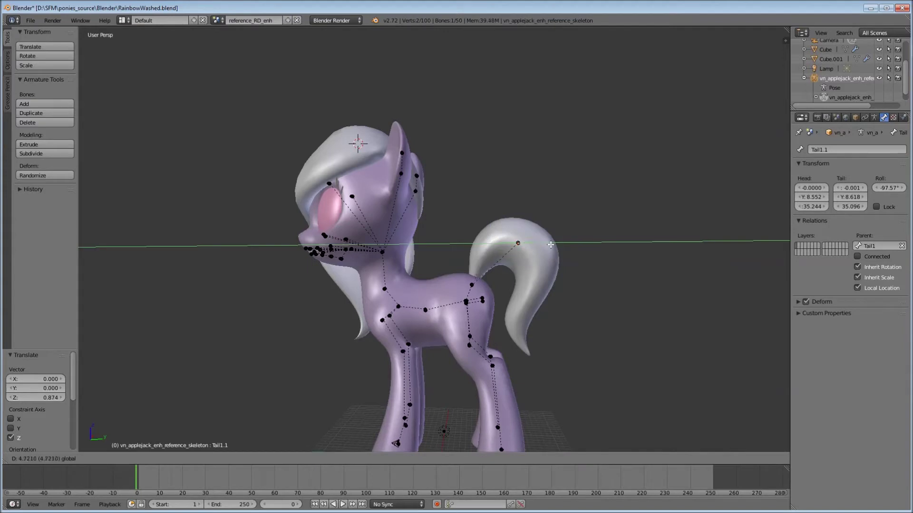
pyautogui.click(874, 246)
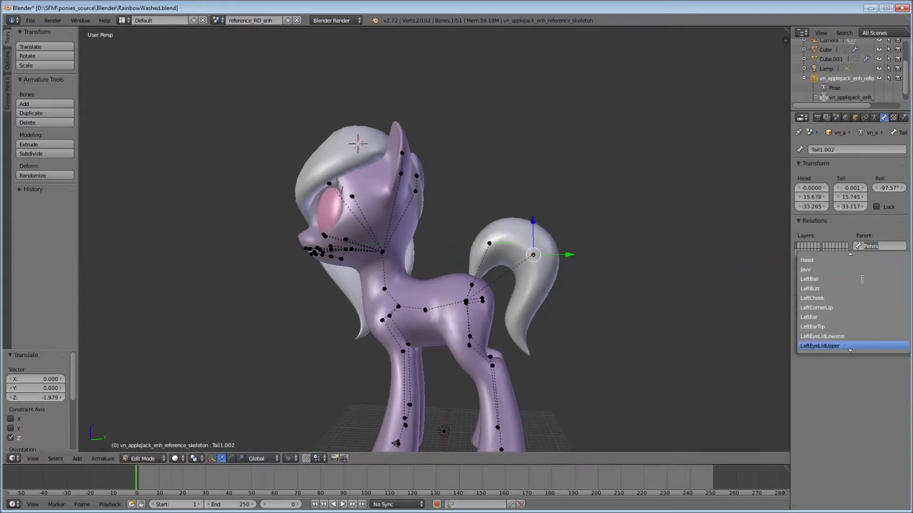
pyautogui.click(839, 317)
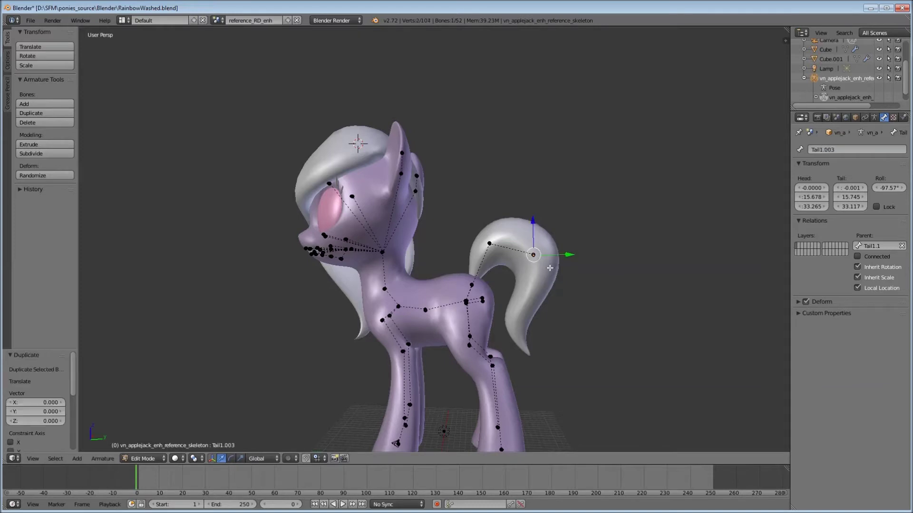
pyautogui.click(872, 246)
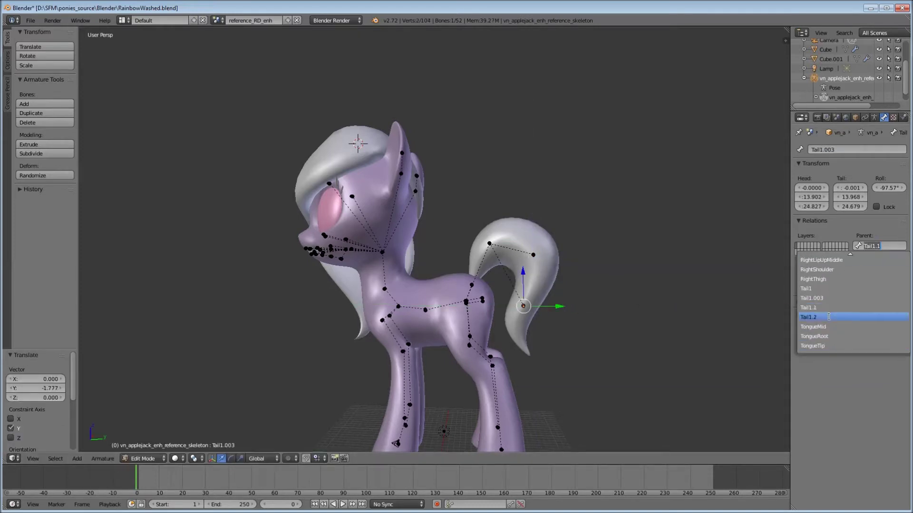
pyautogui.click(829, 316)
pyautogui.click(845, 150)
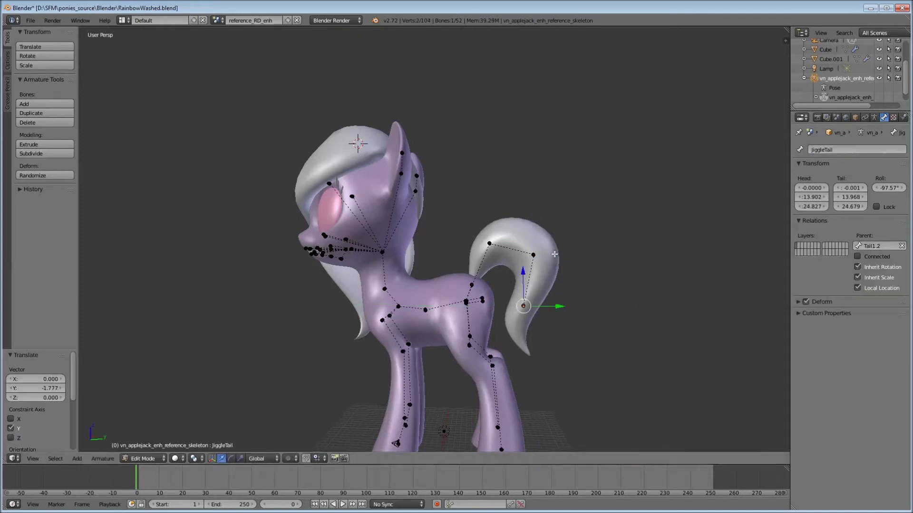
# - Leave the skeleton, toggle Edit Mode on the tail mesh, and select a tail bone
pyautogui.press('Tab')
pyautogui.rightClick(534, 296)
pyautogui.press('Tab')
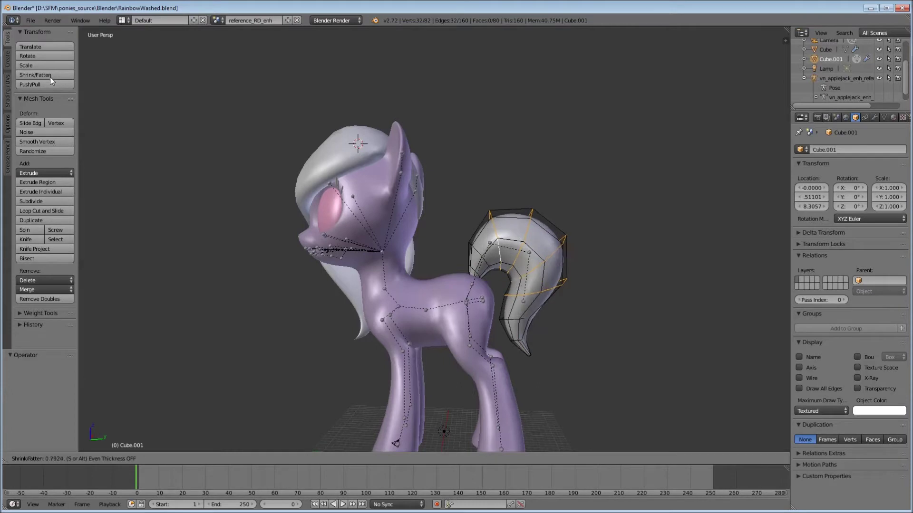
pyautogui.press('Escape')
pyautogui.press('Tab')
pyautogui.press('Tab')
pyautogui.press('Tab')
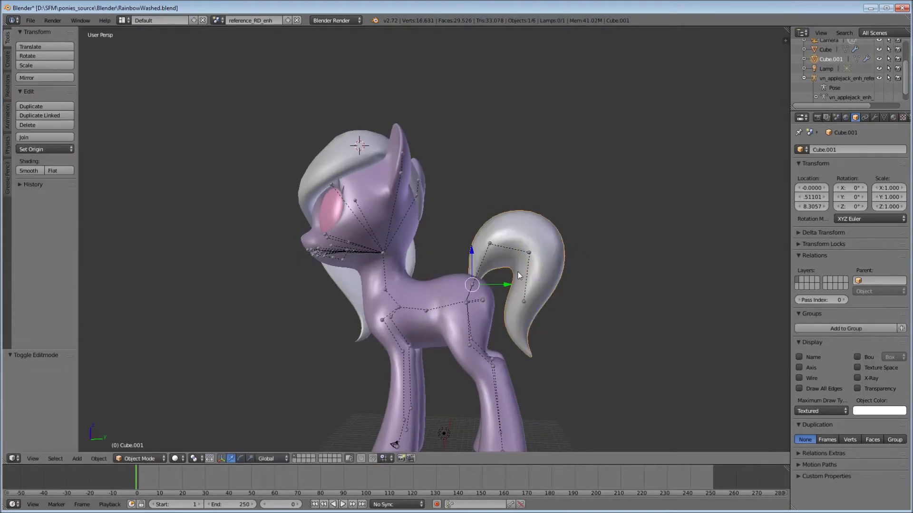
pyautogui.rightClick(523, 304)
pyautogui.press('Tab')
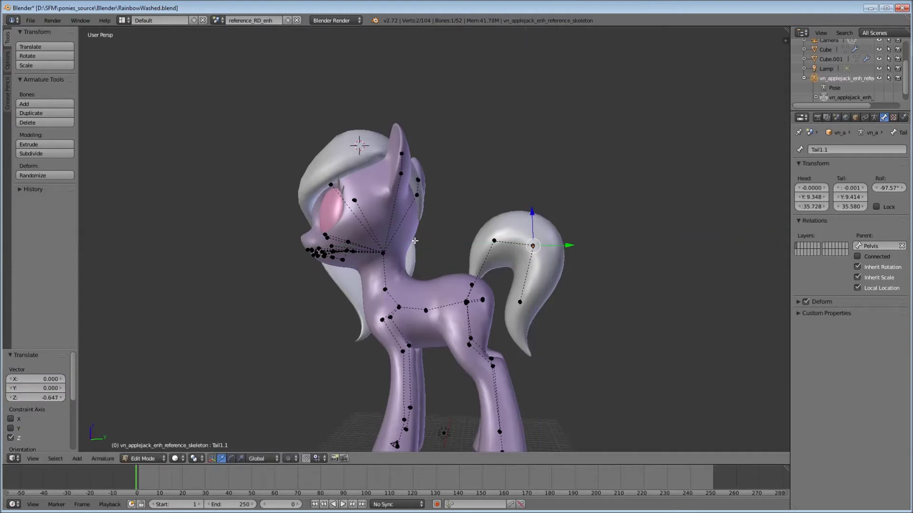
# - Duplicate a head bone and shift the copy along X
pyautogui.rightClick(330, 184)
pyautogui.hotkey('shift', 'd')
pyautogui.press('x')
pyautogui.click(333, 186)
pyautogui.moveTo(332, 185); pyautogui.dragTo(327, 168, button='middle')
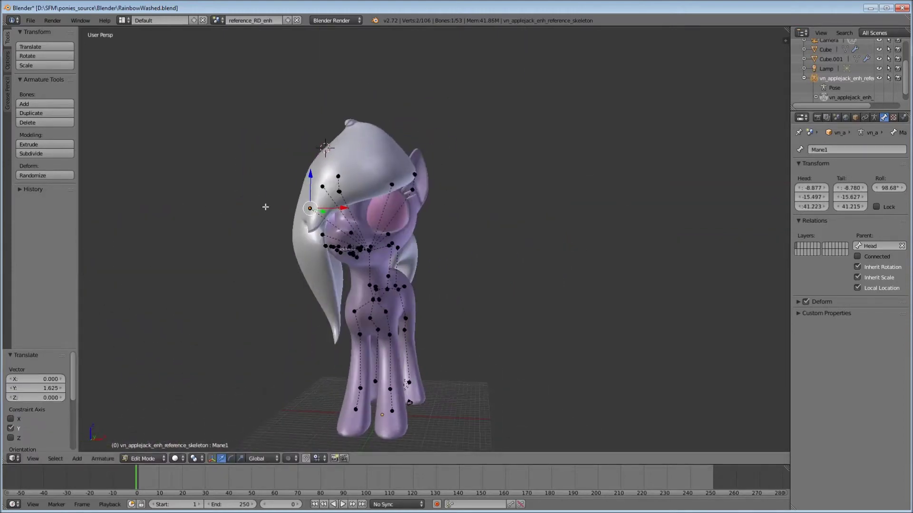
pyautogui.moveTo(265, 207); pyautogui.dragTo(415, 196, button='middle')
pyautogui.scroll(3, 333, 206)
# - Duplicate and lower a mane bone along Z, name it Mane2 and parent it to Mane1
pyautogui.press('g')
pyautogui.press('z')
pyautogui.click(348, 207)
pyautogui.scroll(2, 348, 207)
pyautogui.hotkey('shift', 'd')
pyautogui.press('z')
pyautogui.click(352, 229)
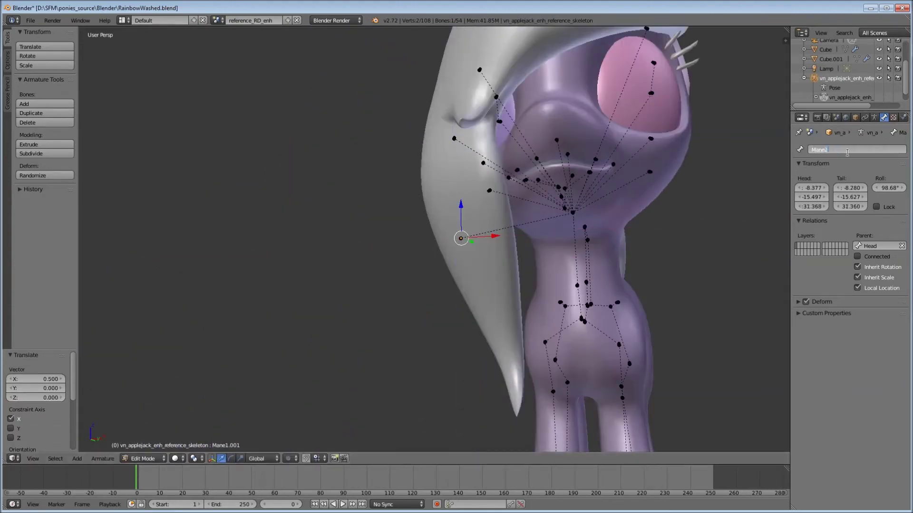
pyautogui.press('Return')
pyautogui.click(875, 245)
pyautogui.click(835, 298)
pyautogui.moveTo(456, 247); pyautogui.dragTo(495, 251, button='middle')
# - Duplicate Mane2 and move the copy along X, Y and Z
pyautogui.hotkey('shift', 'd')
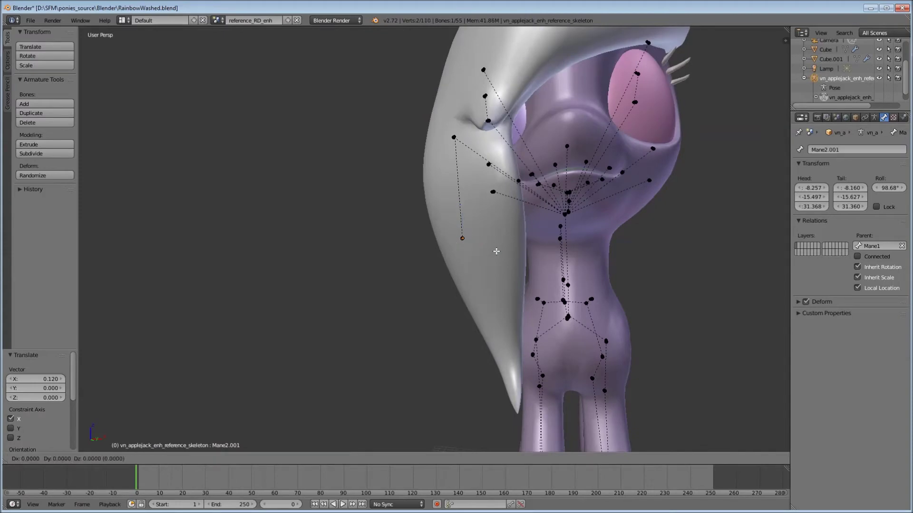
pyautogui.press('g')
pyautogui.press('x')
pyautogui.click(491, 347)
pyautogui.moveTo(491, 347); pyautogui.dragTo(475, 344, button='middle')
pyautogui.press('g')
pyautogui.press('y')
pyautogui.press('z')
pyautogui.click(479, 271)
# - Rename the new bone jigglemane and set its parent to Mane2
pyautogui.click(842, 150)
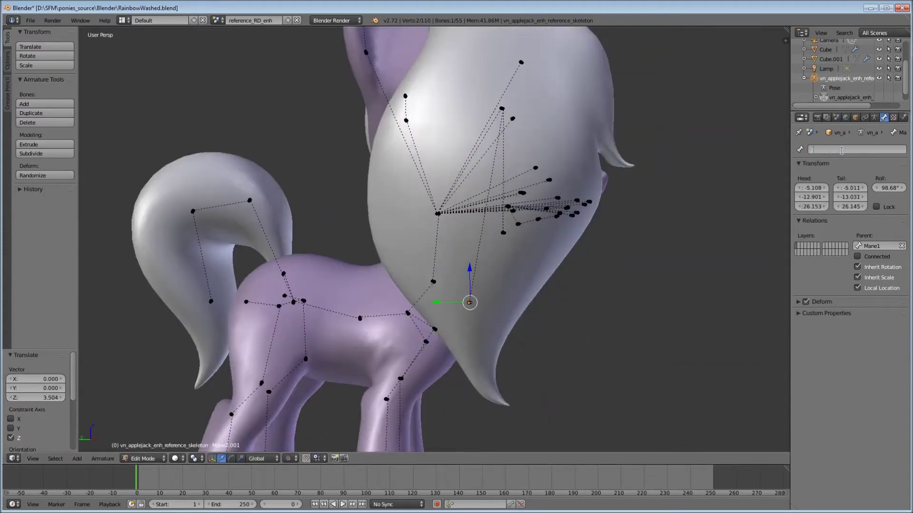
pyautogui.press('Return')
pyautogui.click(866, 245)
pyautogui.write('2')
pyautogui.press('Return')
# - Move the jigglemane bone along Y toward the front of the mane
pyautogui.moveTo(621, 264)
pyautogui.mouseDown(button='middle')
pyautogui.moveTo(469, 209)
pyautogui.moveTo(405, 231)
pyautogui.mouseUp(button='middle')
pyautogui.press('a')
pyautogui.press('g')
pyautogui.press('y')
pyautogui.click(406, 231)
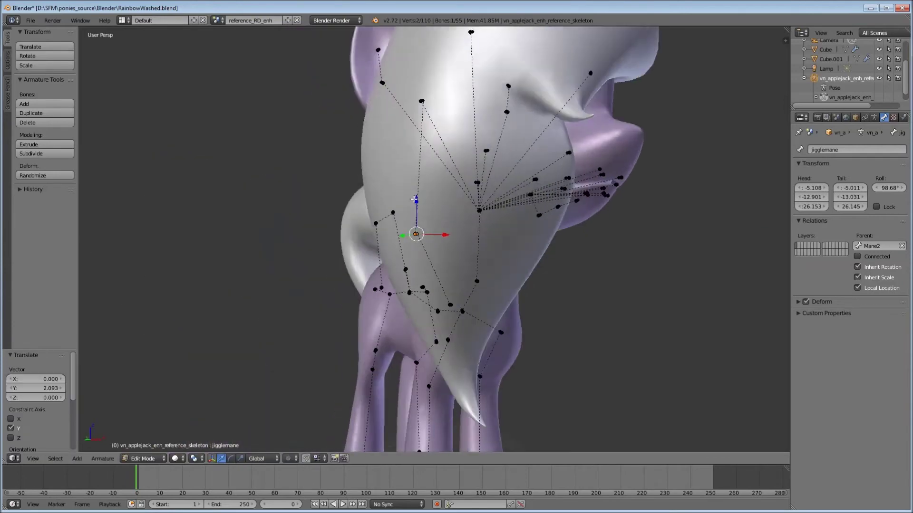
pyautogui.scroll(-5, 563, 208)
pyautogui.scroll(-5, 564, 207)
# - Shift jigglemane along X to the mane's lower front, then return to Object Mode
pyautogui.moveTo(564, 207); pyautogui.dragTo(591, 207, button='middle')
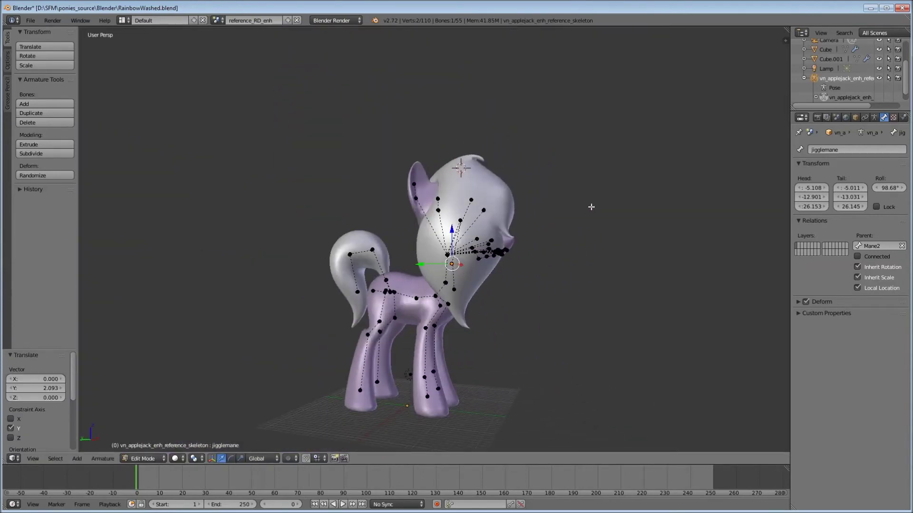
pyautogui.moveTo(452, 214)
pyautogui.mouseDown(button='middle')
pyautogui.moveTo(672, 220)
pyautogui.moveTo(500, 263)
pyautogui.mouseUp(button='middle')
pyautogui.press('a')
pyautogui.scroll(5, 500, 263)
pyautogui.moveTo(499, 262); pyautogui.dragTo(475, 262)
pyautogui.moveTo(475, 262); pyautogui.dragTo(574, 257, button='middle')
pyautogui.moveTo(446, 260); pyautogui.dragTo(412, 221, button='middle')
pyautogui.press('Tab')
pyautogui.rightClick(550, 204)
# - Select the tail mesh Cube.001 in Edit Mode and show its vertex groups
pyautogui.moveTo(550, 204)
pyautogui.mouseDown(button='middle')
pyautogui.moveTo(672, 146)
pyautogui.moveTo(449, 138)
pyautogui.mouseUp(button='middle')
pyautogui.rightClick(449, 138)
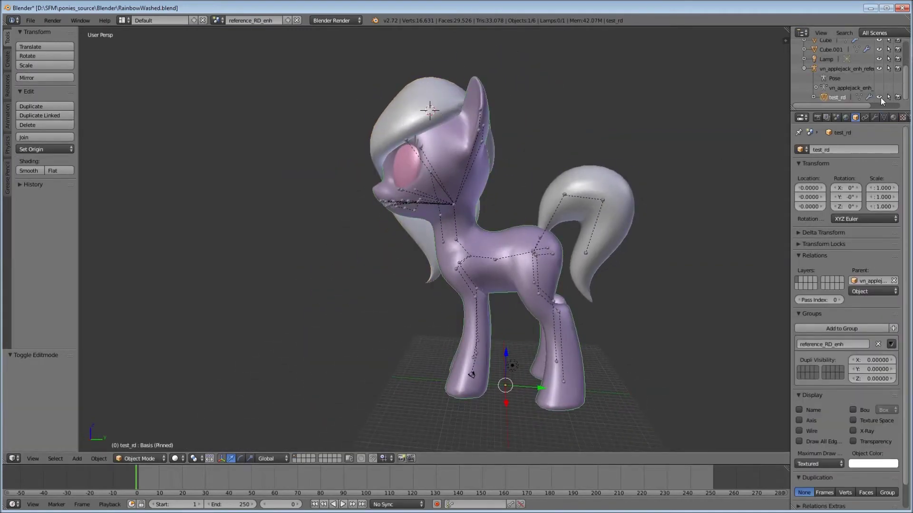
pyautogui.click(879, 97)
pyautogui.hotkey('ctrl', 'p')
pyautogui.click(499, 268)
pyautogui.rightClick(601, 268)
pyautogui.press('Tab')
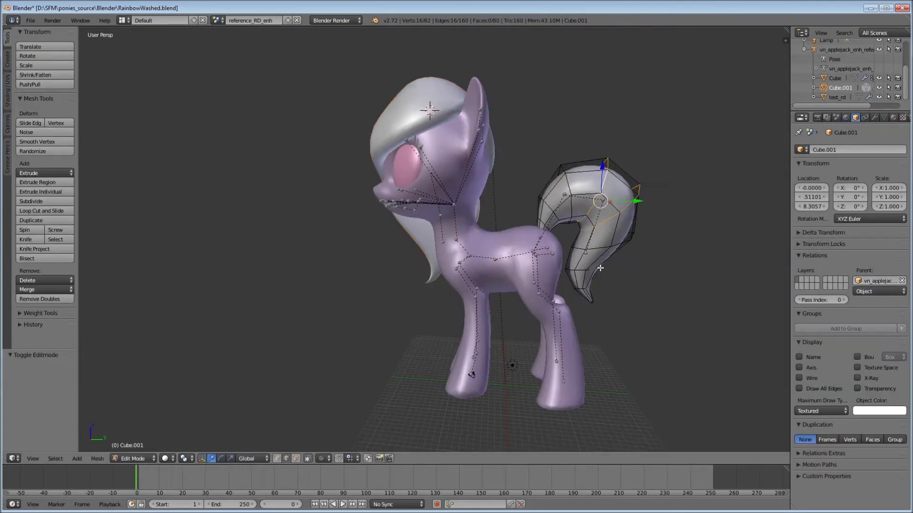
pyautogui.scroll(5, 600, 268)
pyautogui.click(883, 117)
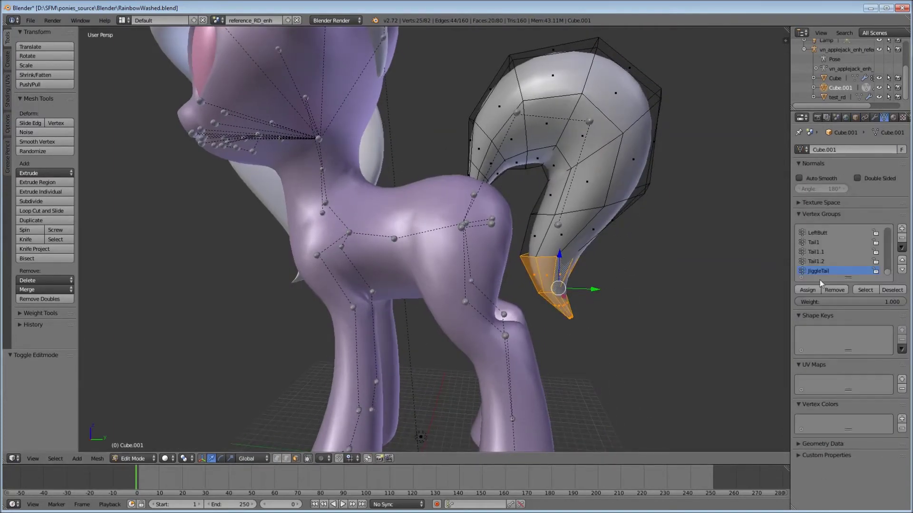
# - Inspect the tail faces in wireframe and solid display, then leave Edit Mode
pyautogui.keyDown('alt'); pyautogui.rightClick(625, 125); pyautogui.keyUp('alt')
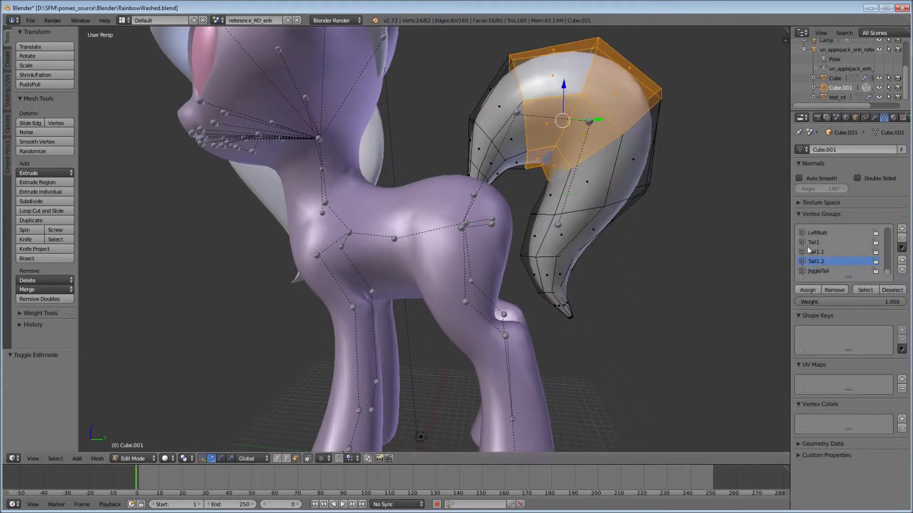
pyautogui.press('a')
pyautogui.press('z')
pyautogui.rightClick(489, 178)
pyautogui.press('z')
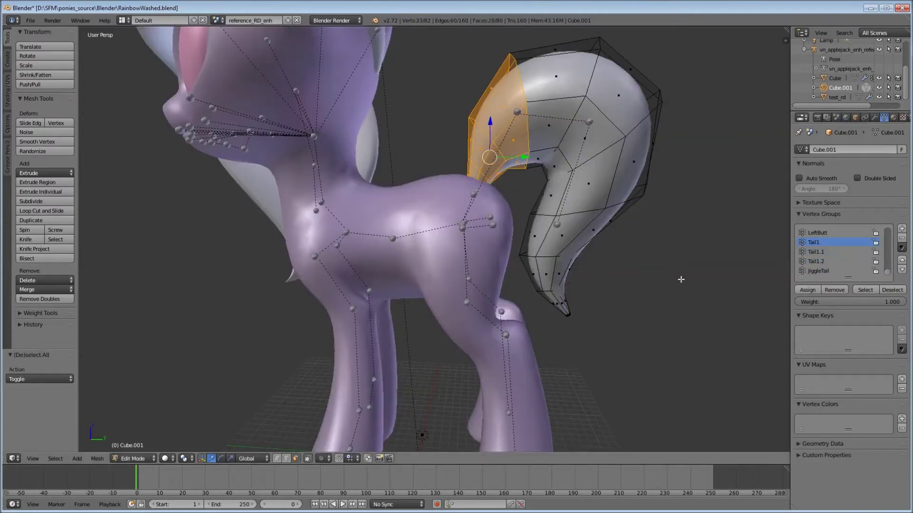
pyautogui.press('Tab')
# - Weight-paint the armature, test-rotate a tail bone and apply a gradient on the upper tail
pyautogui.keyDown('shift'); pyautogui.rightClick(557, 230); pyautogui.keyUp('shift')
pyautogui.hotkey('ctrl', 'Tab')
pyautogui.keyDown('ctrl'); pyautogui.rightClick(557, 226); pyautogui.keyUp('ctrl')
pyautogui.press('r')
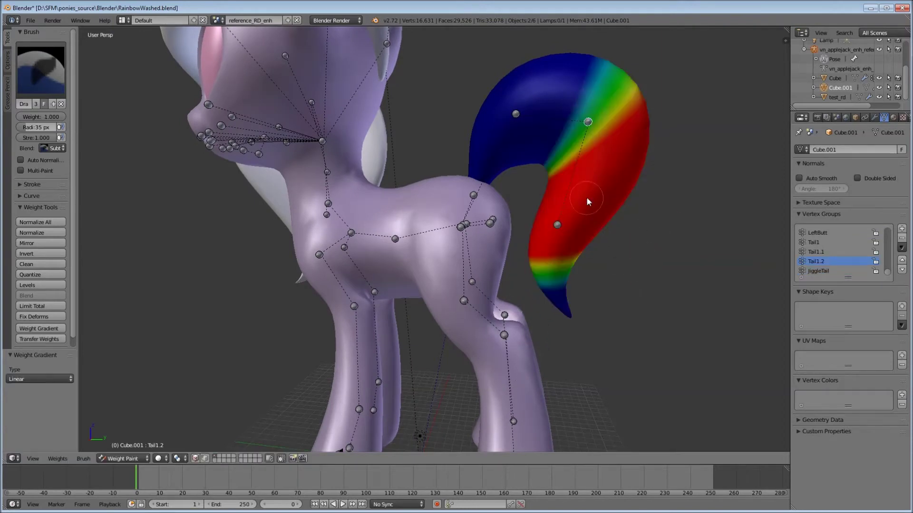
pyautogui.click(628, 184)
pyautogui.hotkey('ctrl', 'z')
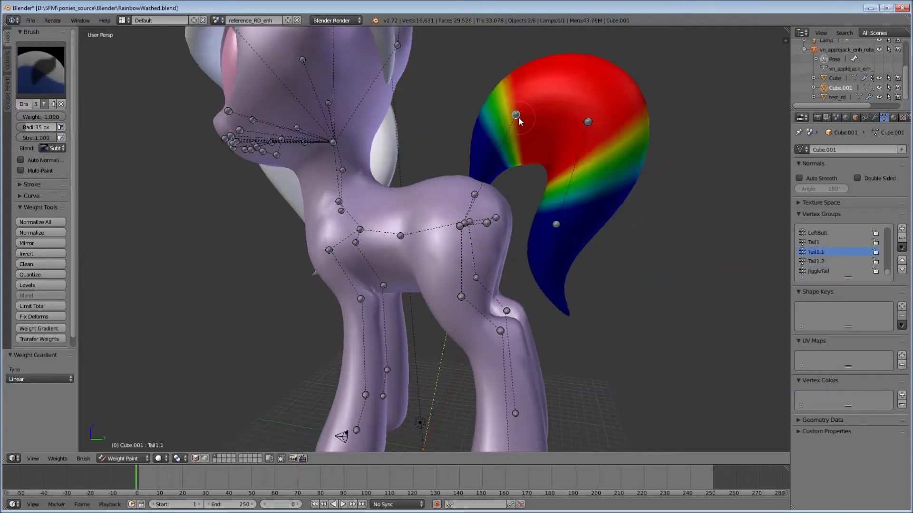
pyautogui.moveTo(554, 85); pyautogui.dragTo(613, 121)
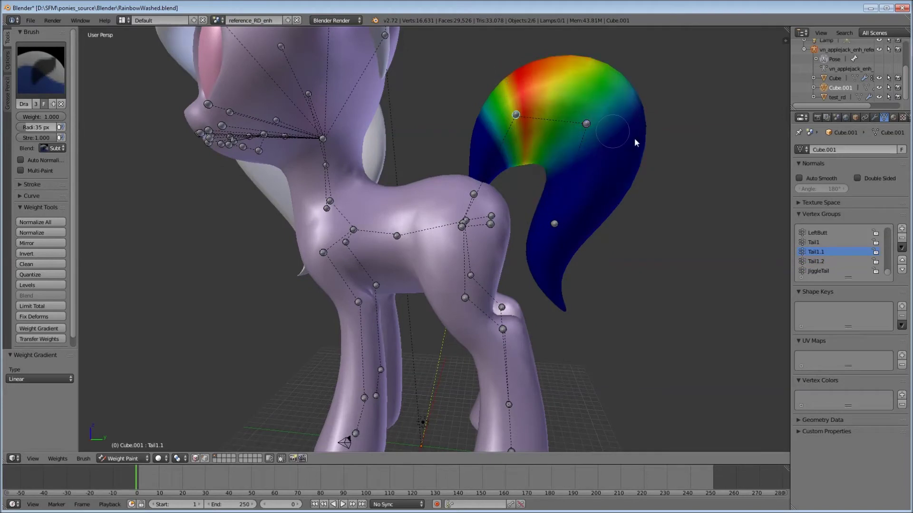
# - Check the Tail1, Tail1.1 and Tail1.2 weights by selecting and test-rotating each tail bone
pyautogui.rightClick(591, 138)
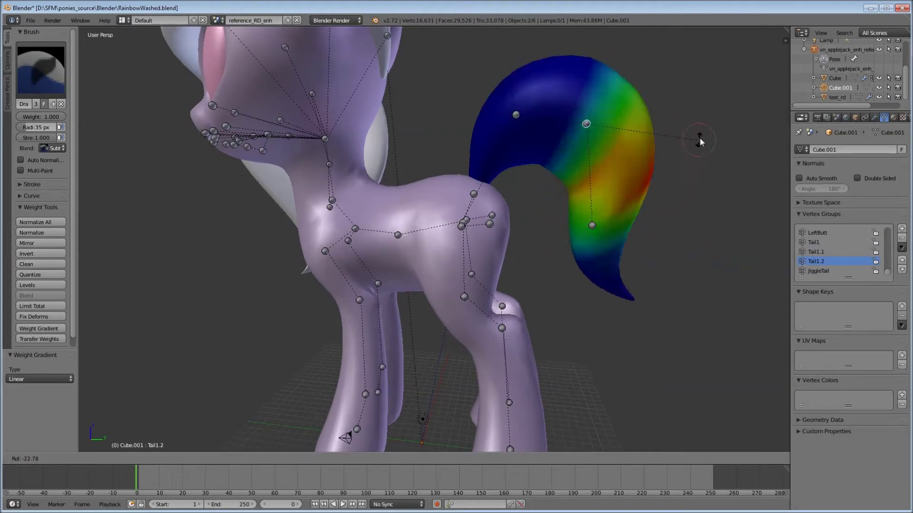
pyautogui.rightClick(536, 122)
pyautogui.press('r')
pyautogui.rightClick(645, 72)
pyautogui.rightClick(513, 101)
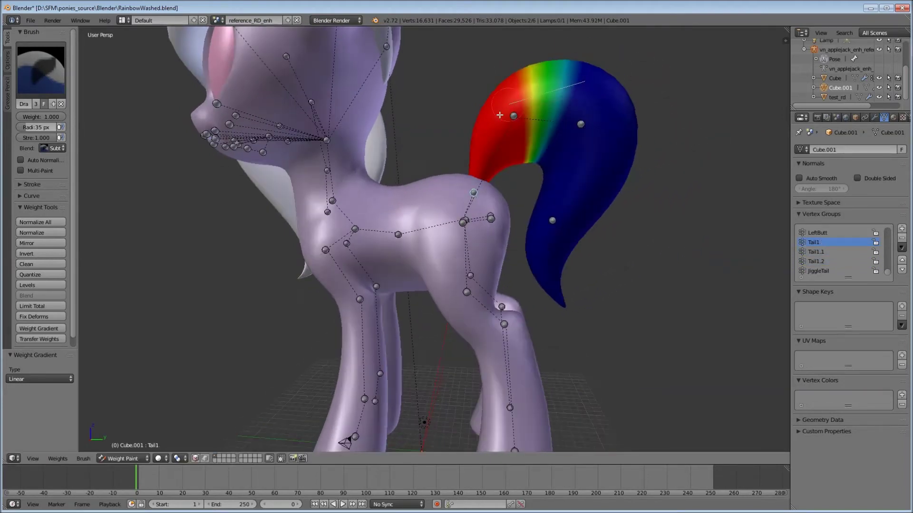
pyautogui.rightClick(591, 137)
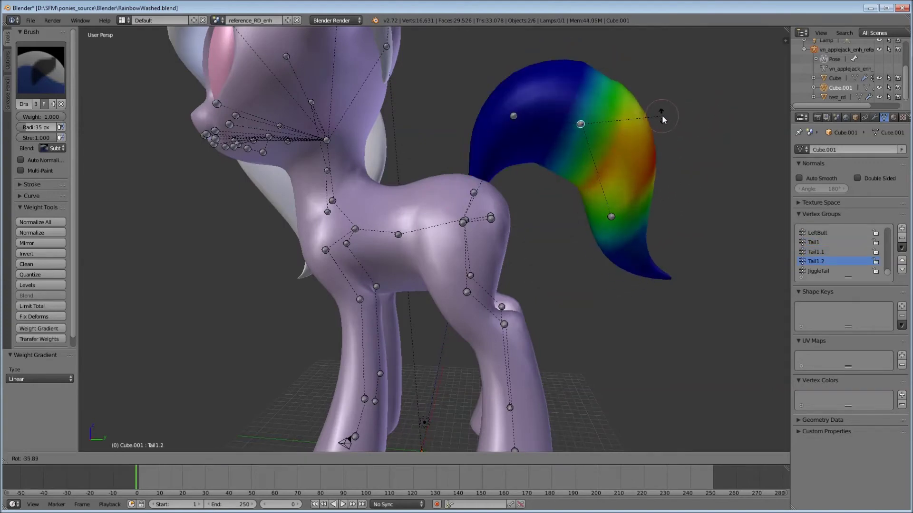
pyautogui.rightClick(603, 174)
pyautogui.press('Tab')
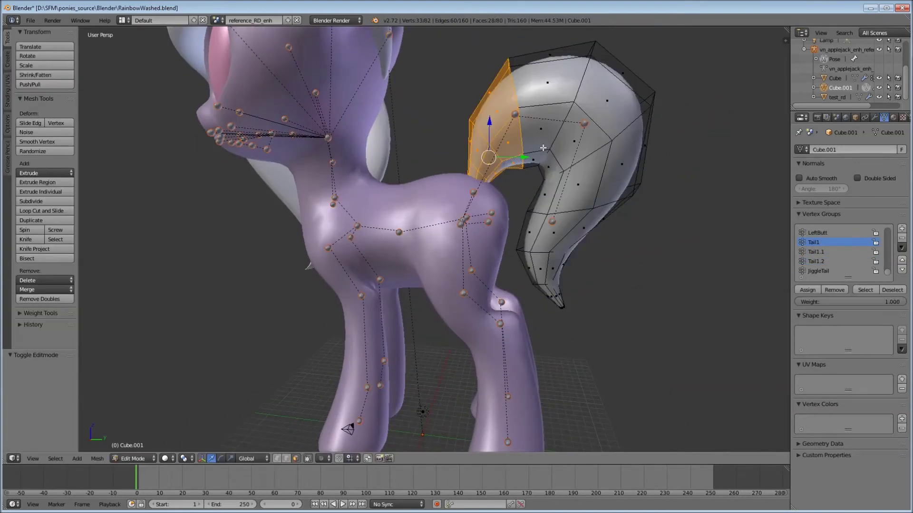
pyautogui.click(138, 447)
# - Confirm Tail1.1 stays parented to Pelvis in its bone properties, then select the mane mesh
pyautogui.rightClick(515, 115)
pyautogui.press('Tab')
pyautogui.click(883, 118)
pyautogui.click(880, 246)
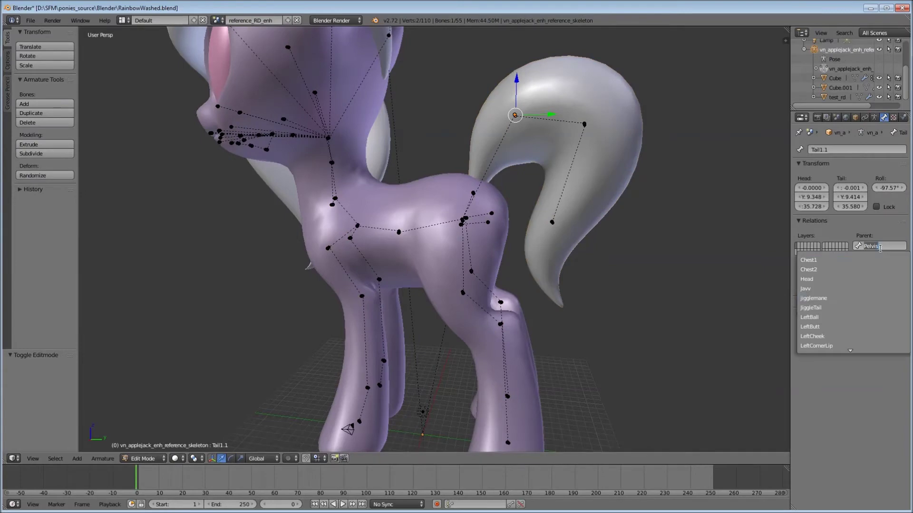
pyautogui.hotkey('ctrl', 'Tab')
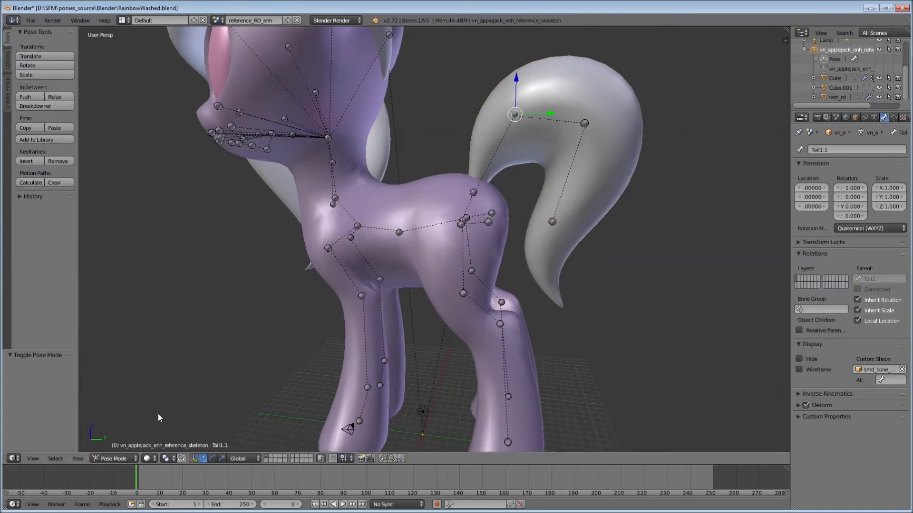
pyautogui.rightClick(609, 153)
pyautogui.moveTo(609, 153)
pyautogui.mouseDown(button='middle')
pyautogui.moveTo(384, 60)
pyautogui.moveTo(535, 170)
pyautogui.mouseUp(button='middle')
pyautogui.rightClick(534, 170)
pyautogui.press('Tab')
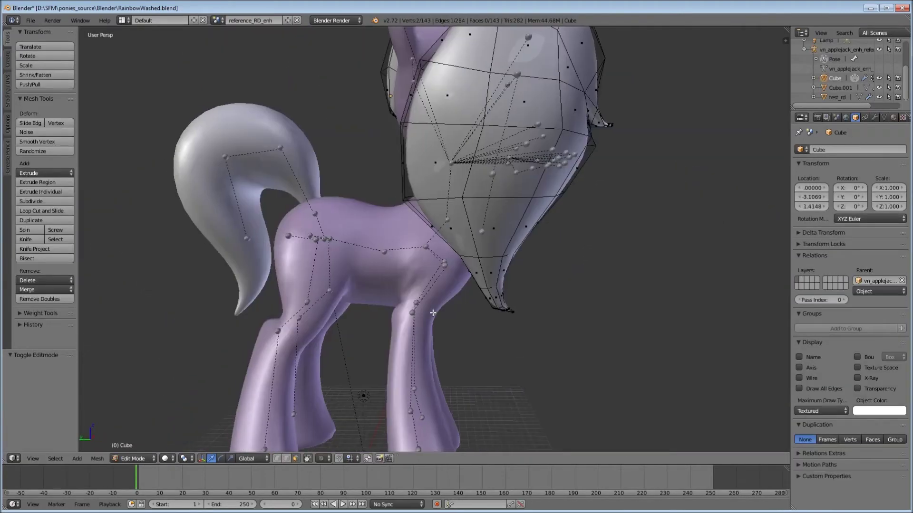
# - Grow the mane's neck band selection and assign it to the jigglemane vertex group
pyautogui.press('z')
pyautogui.press('z')
pyautogui.press('ctrl+KP_Add')
pyautogui.click(883, 117)
pyautogui.scroll(-2, 852, 253)
pyautogui.click(827, 261)
pyautogui.click(808, 290)
# - Check the Mane2 vertex group selection, hide the neck band and leave Edit Mode
pyautogui.click(892, 290)
pyautogui.click(816, 251)
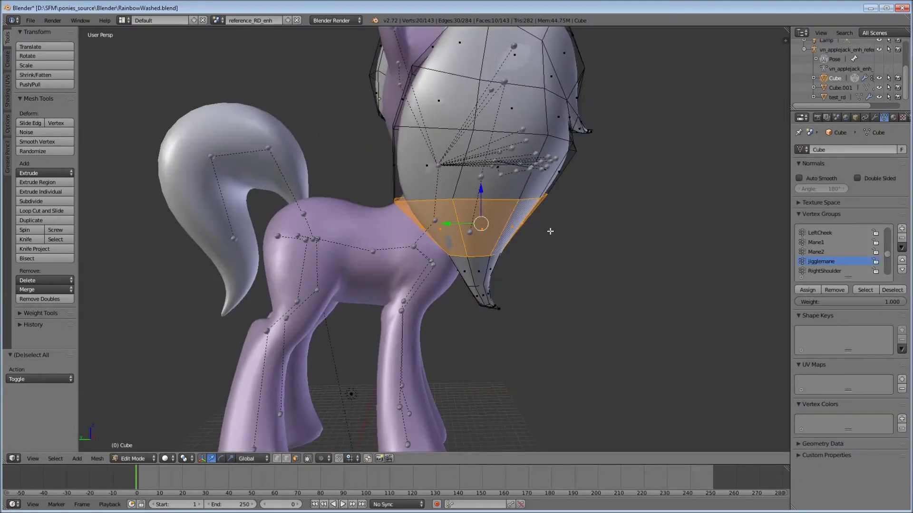
pyautogui.click(866, 290)
pyautogui.moveTo(475, 238)
pyautogui.mouseDown(button='middle')
pyautogui.moveTo(523, 117)
pyautogui.moveTo(475, 238)
pyautogui.moveTo(452, 190)
pyautogui.mouseUp(button='middle')
pyautogui.click(865, 290)
pyautogui.press('h')
pyautogui.press('a')
pyautogui.scroll(-3, 853, 256)
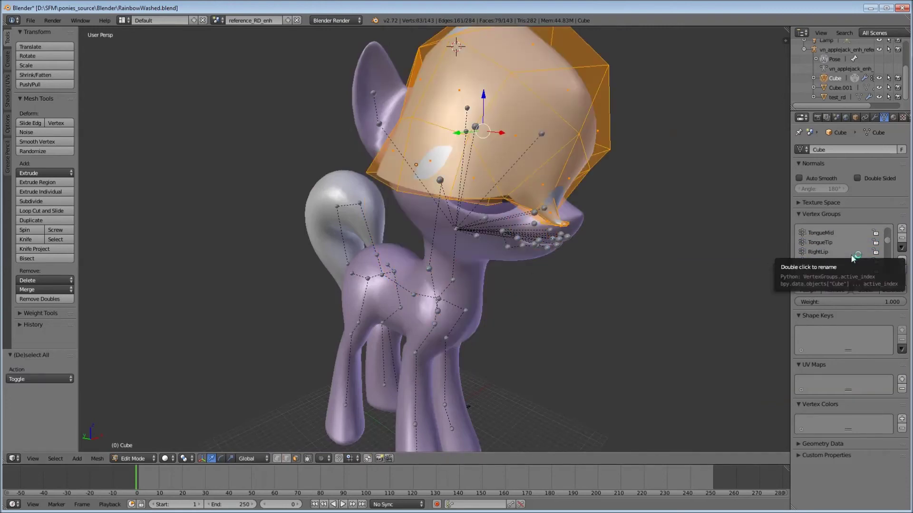
pyautogui.press('Tab')
# - Display the jigglemane weights in Weight Paint by selecting the jigglemane bone
pyautogui.moveTo(664, 272); pyautogui.dragTo(570, 285, button='middle')
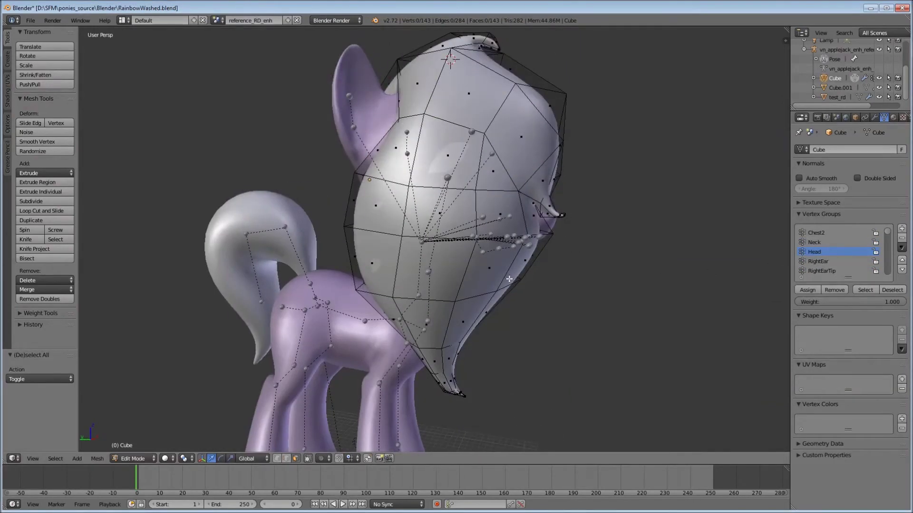
pyautogui.hotkey('ctrl', 'Tab')
pyautogui.rightClick(443, 316)
pyautogui.moveTo(554, 349); pyautogui.dragTo(445, 296, button='middle')
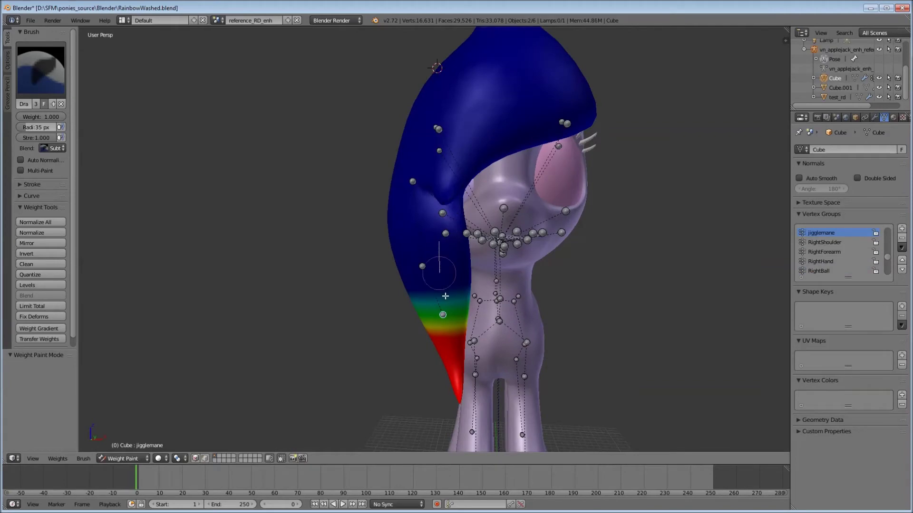
# - Test-rotate the Mane2 and jigglemane bones to check mane bending, clearing the rotation afterwards
pyautogui.press('r')
pyautogui.scroll(2, 810, 257)
pyautogui.click(815, 241)
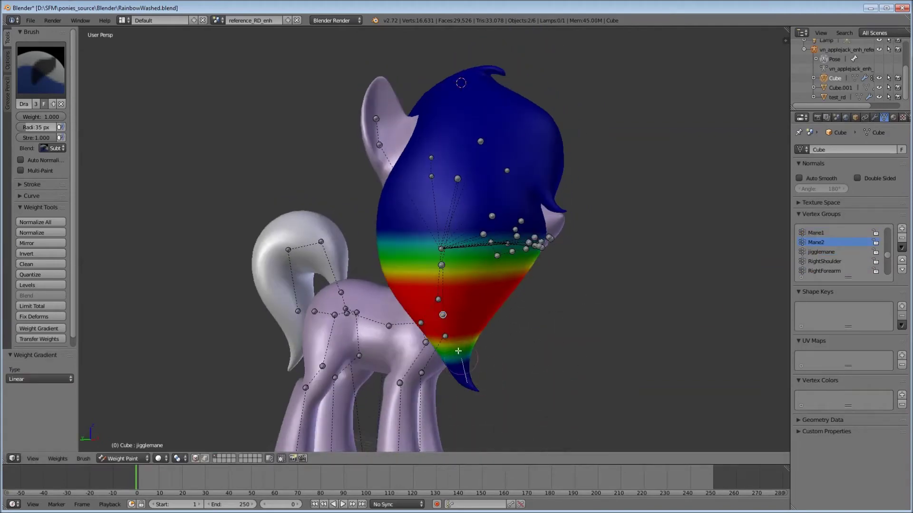
pyautogui.press('r')
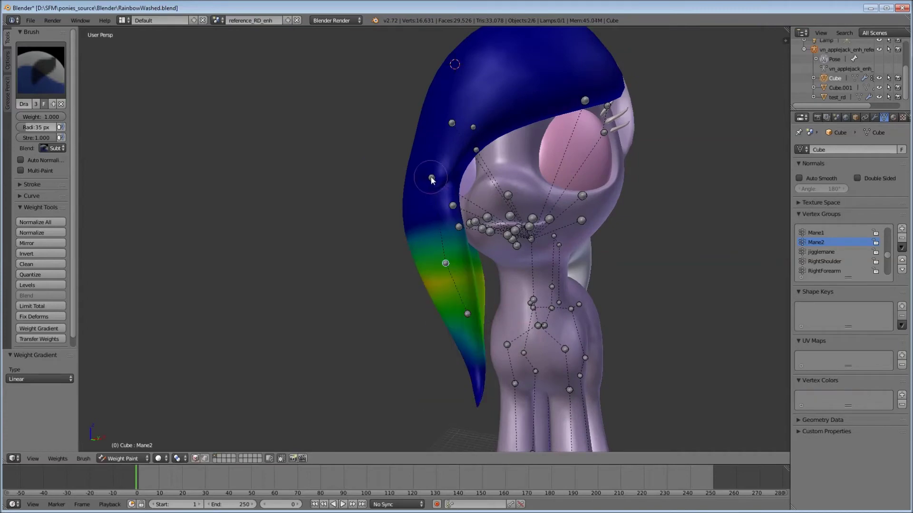
pyautogui.rightClick(458, 235)
pyautogui.rightClick(458, 258)
pyautogui.hotkey('alt', 'r')
pyautogui.press('r')
pyautogui.rightClick(531, 361)
pyautogui.rightClick(458, 234)
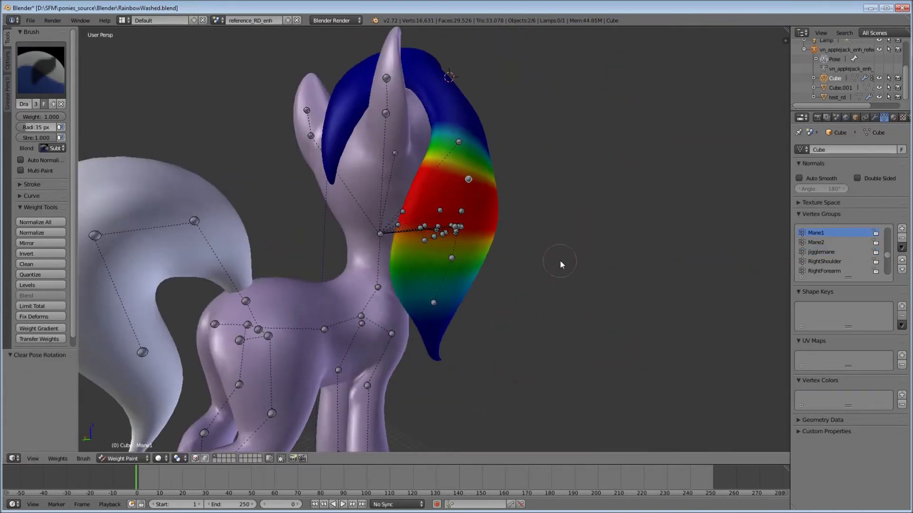
# - Inspect the Mane1, Mane2 and Head bone weights on the mane
pyautogui.moveTo(560, 260); pyautogui.dragTo(583, 227, button='middle')
pyautogui.moveTo(472, 218); pyautogui.dragTo(397, 217, button='middle')
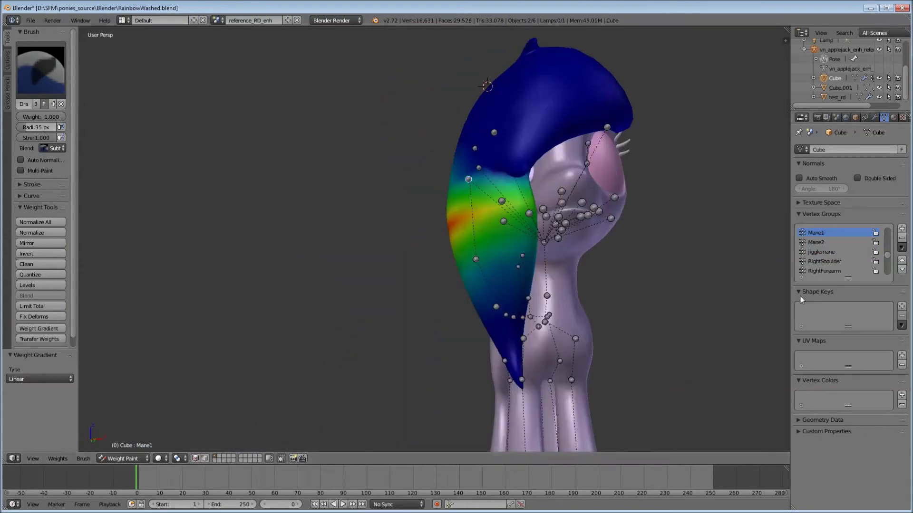
pyautogui.rightClick(527, 81)
pyautogui.moveTo(527, 81); pyautogui.dragTo(651, 184, button='middle')
pyautogui.rightClick(404, 239)
pyautogui.moveTo(404, 239); pyautogui.dragTo(367, 232, button='middle')
# - Mask painting to the mane faces and draw a Head weight gradient across the mane
pyautogui.press('Tab')
pyautogui.hotkey('ctrl', 'Tab')
pyautogui.moveTo(255, 403); pyautogui.dragTo(266, 395, button='middle')
pyautogui.press('m')
pyautogui.moveTo(391, 294)
pyautogui.keyDown('alt'); pyautogui.mouseDown()
pyautogui.moveTo(474, 56)
pyautogui.moveTo(333, 143)
pyautogui.mouseUp(); pyautogui.keyUp('alt')
pyautogui.scroll(3, 275, 282)
pyautogui.moveTo(275, 281)
pyautogui.mouseDown(button='middle')
pyautogui.moveTo(386, 258)
pyautogui.moveTo(299, 136)
pyautogui.moveTo(338, 247)
pyautogui.moveTo(328, 261)
pyautogui.moveTo(468, 240)
pyautogui.moveTo(455, 241)
pyautogui.mouseUp(button='middle')
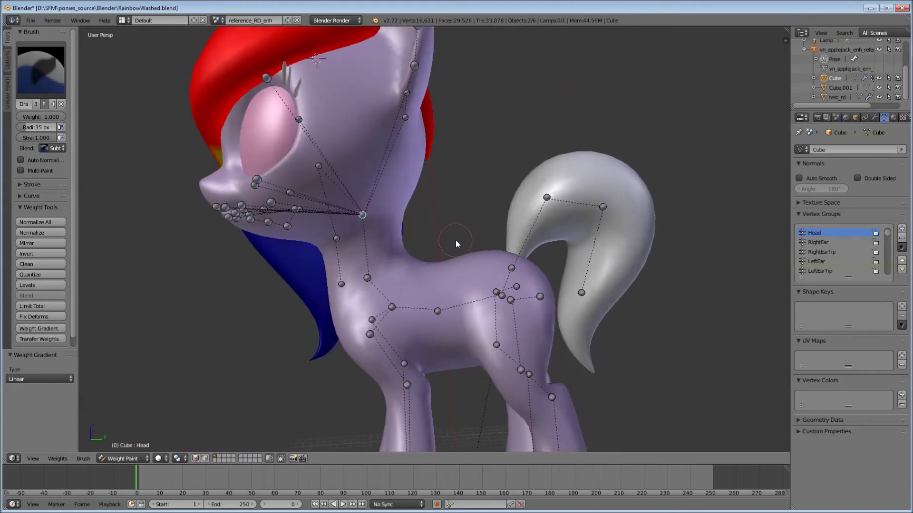
pyautogui.press('Tab')
pyautogui.click(139, 459)
# - Enter edit mode on the tail mesh Cube.001 and select the edge loop along the tail
pyautogui.rightClick(432, 301)
pyautogui.moveTo(432, 300); pyautogui.dragTo(537, 253, button='middle')
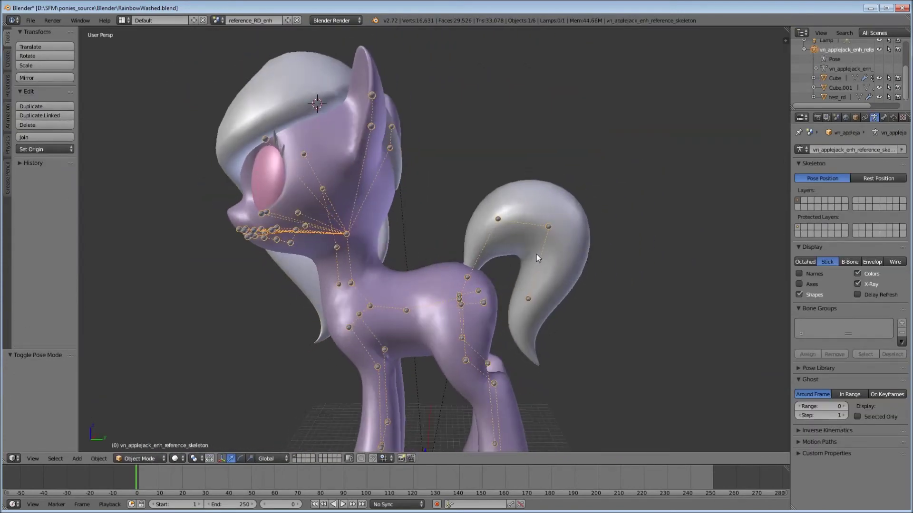
pyautogui.rightClick(531, 258)
pyautogui.press('Tab')
pyautogui.keyDown('alt'); pyautogui.rightClick(468, 274); pyautogui.keyUp('alt')
pyautogui.press('z')
pyautogui.press('c')
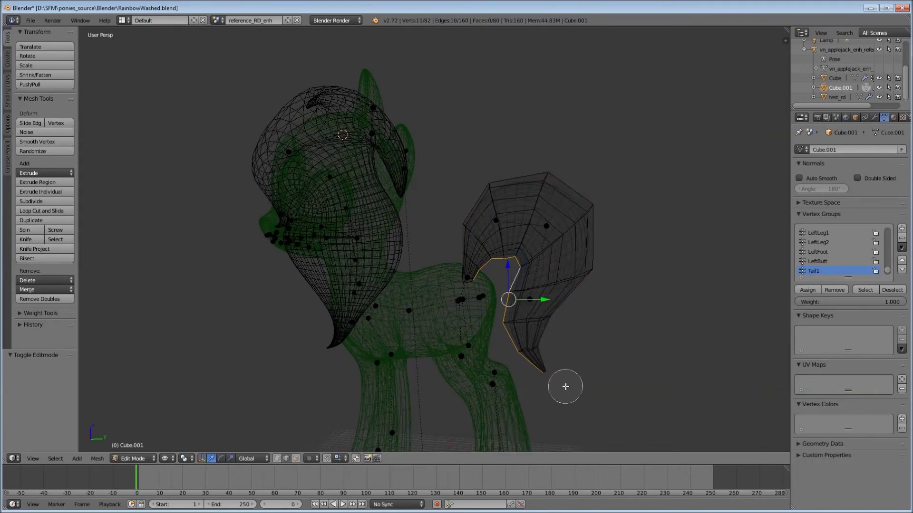
pyautogui.scroll(4, 565, 387)
pyautogui.scroll(3, 427, 224)
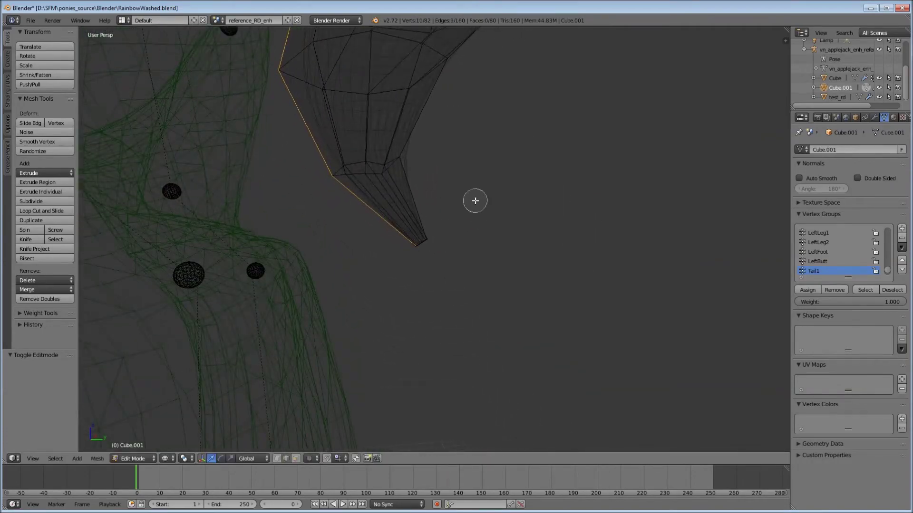
pyautogui.press('Escape')
# - Mark the 11 selected tail edges as a seam
pyautogui.press('Home')
pyautogui.hotkey('shift', 'f')
pyautogui.press('w')
pyautogui.press('s')
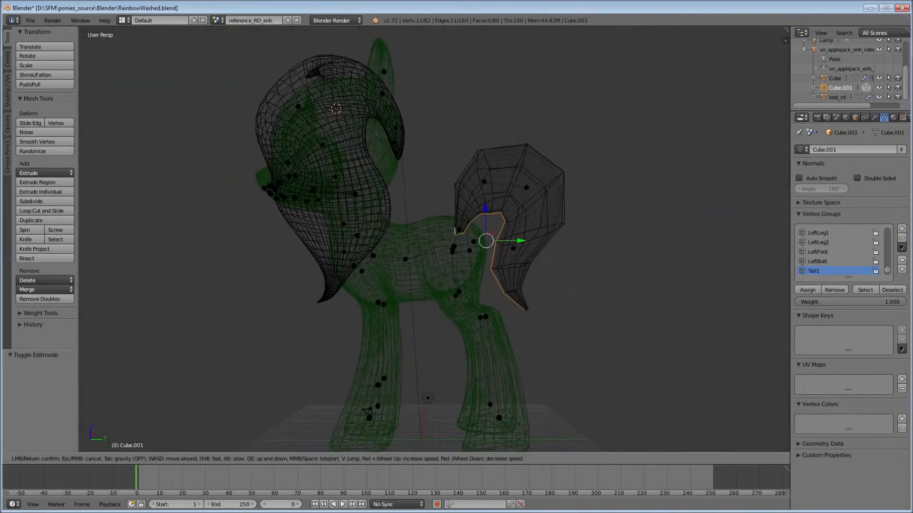
pyautogui.press('Return')
pyautogui.hotkey('ctrl', 'e')
pyautogui.click(469, 305)
# - Return to solid shading and switch to the UV Editing layout
pyautogui.press('z')
pyautogui.click(125, 20)
pyautogui.click(143, 102)
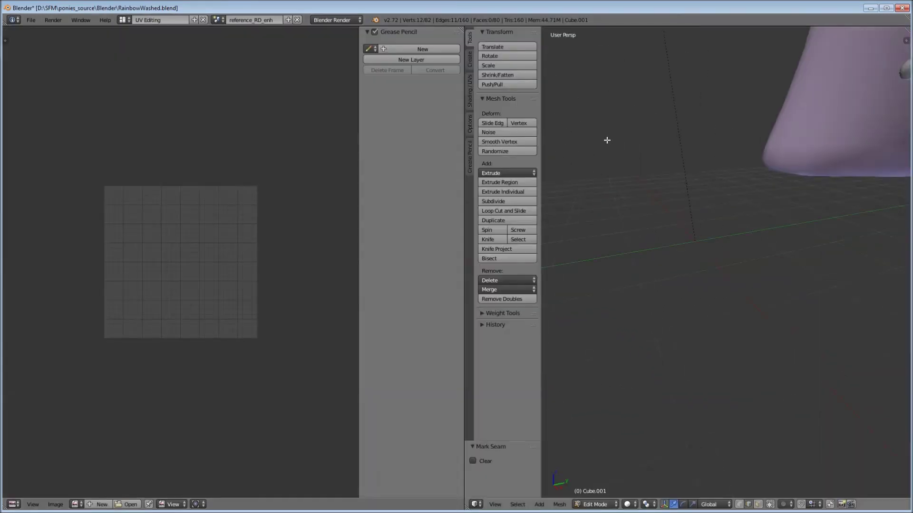
# - Unwrap the whole tail mesh and pack its UV island
pyautogui.press('Home')
pyautogui.press('a')
pyautogui.press('u')
pyautogui.scroll(3, 159, 254)
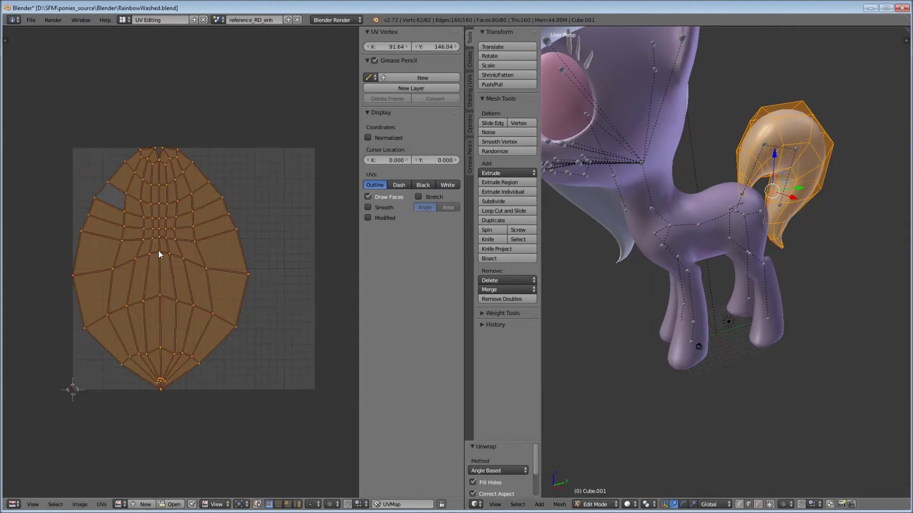
pyautogui.scroll(-2, 159, 255)
pyautogui.hotkey('ctrl', 'p')
pyautogui.moveTo(784, 124); pyautogui.dragTo(804, 115, button='middle')
# - Export the tail's UV layout as an image
pyautogui.click(101, 504)
pyautogui.click(142, 265)
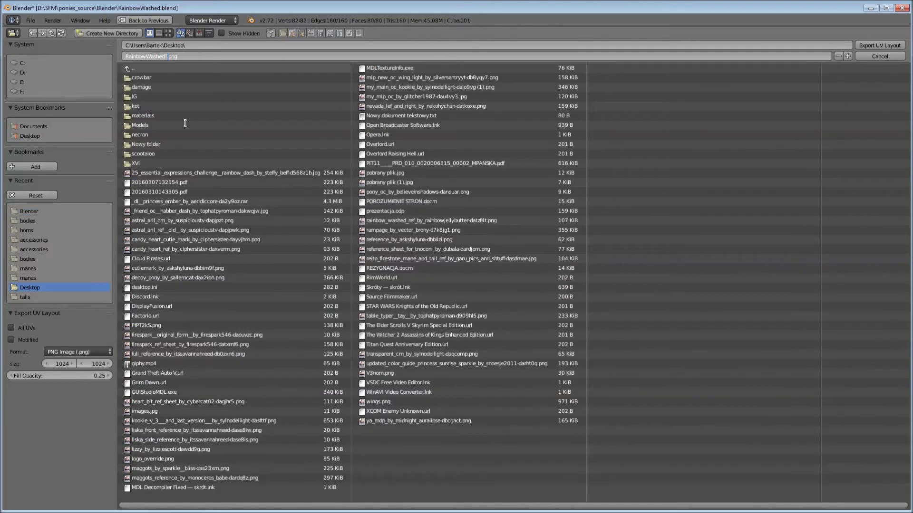
pyautogui.click(861, 44)
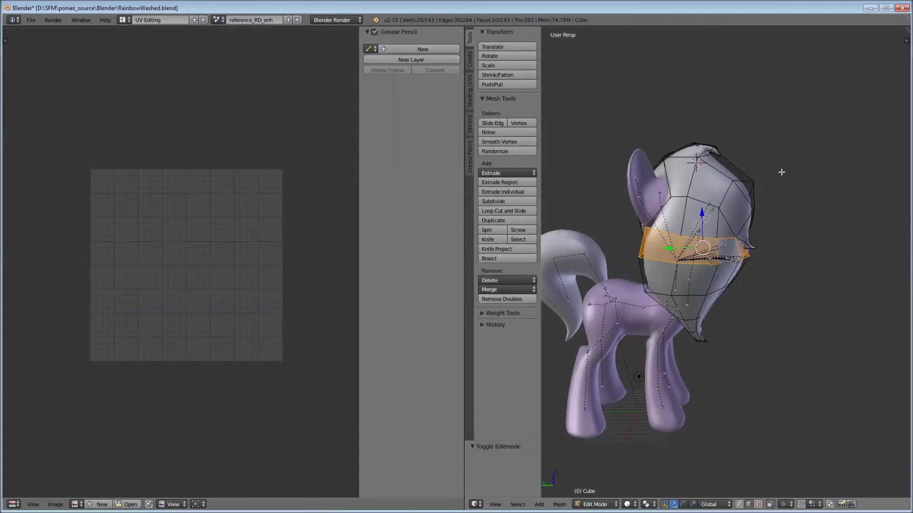
pyautogui.moveTo(700, 205); pyautogui.dragTo(778, 214, button='middle')
# - Select the shortest edge path across the mane in wireframe view
pyautogui.scroll(5, 761, 228)
pyautogui.press('z')
pyautogui.scroll(-3, 730, 248)
pyautogui.moveTo(742, 257); pyautogui.dragTo(770, 290, button='middle')
pyautogui.keyDown('ctrl'); pyautogui.click(774, 298); pyautogui.keyUp('ctrl')
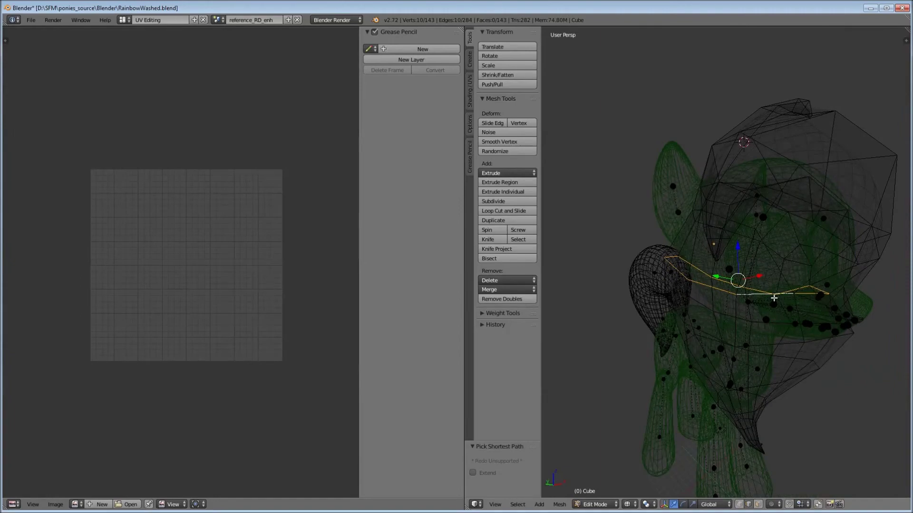
pyautogui.press('z')
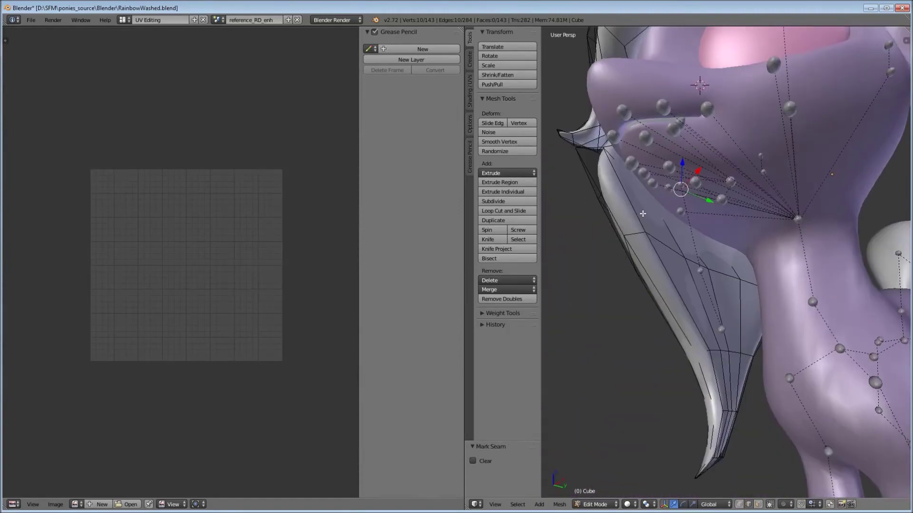
# - Extend the edge path in a loop over the head and mark it as a seam
pyautogui.moveTo(773, 294)
pyautogui.mouseDown(button='middle')
pyautogui.moveTo(846, 276)
pyautogui.moveTo(665, 238)
pyautogui.mouseUp(button='middle')
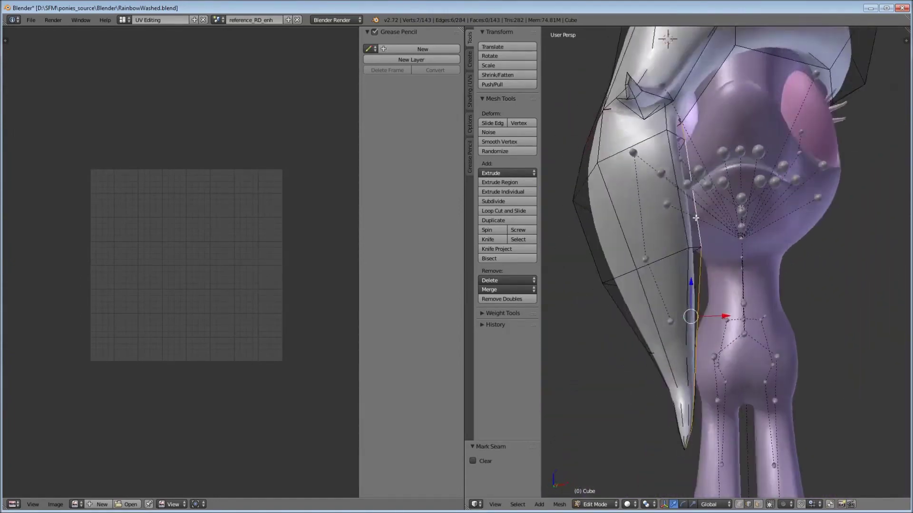
pyautogui.press('z')
pyautogui.keyDown('alt'); pyautogui.click(620, 215); pyautogui.keyUp('alt')
pyautogui.moveTo(621, 214)
pyautogui.mouseDown(button='middle')
pyautogui.moveTo(644, 258)
pyautogui.moveTo(713, 255)
pyautogui.mouseUp(button='middle')
pyautogui.keyDown('ctrl'); pyautogui.click(644, 258); pyautogui.keyUp('ctrl')
pyautogui.keyDown('ctrl'); pyautogui.click(713, 254); pyautogui.keyUp('ctrl')
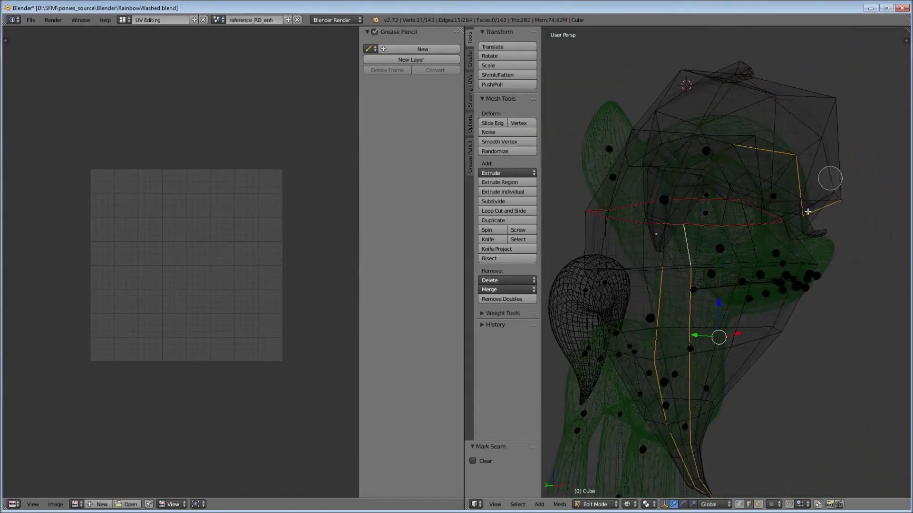
pyautogui.moveTo(653, 305); pyautogui.dragTo(593, 189, button='middle')
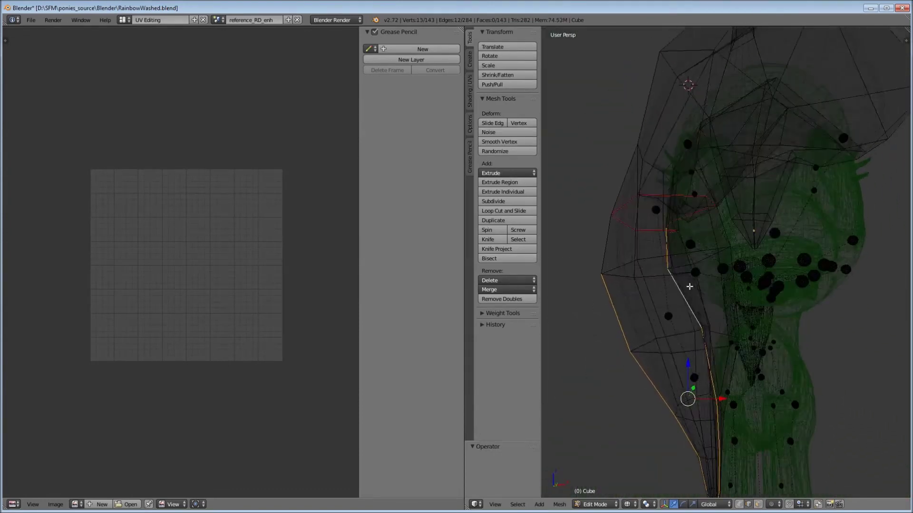
pyautogui.moveTo(697, 386)
pyautogui.mouseDown(button='middle')
pyautogui.moveTo(672, 326)
pyautogui.moveTo(673, 248)
pyautogui.moveTo(810, 215)
pyautogui.moveTo(765, 275)
pyautogui.mouseUp(button='middle')
pyautogui.hotkey('ctrl', 'e')
# - Select another edge path along the mane's side and mark it as a seam
pyautogui.keyDown('alt'); pyautogui.keyDown('shift'); pyautogui.click(765, 275); pyautogui.keyUp('shift'); pyautogui.keyUp('alt')
pyautogui.keyDown('alt'); pyautogui.click(762, 282); pyautogui.keyUp('alt')
pyautogui.moveTo(761, 283)
pyautogui.mouseDown(button='middle')
pyautogui.moveTo(842, 316)
pyautogui.moveTo(726, 233)
pyautogui.mouseUp(button='middle')
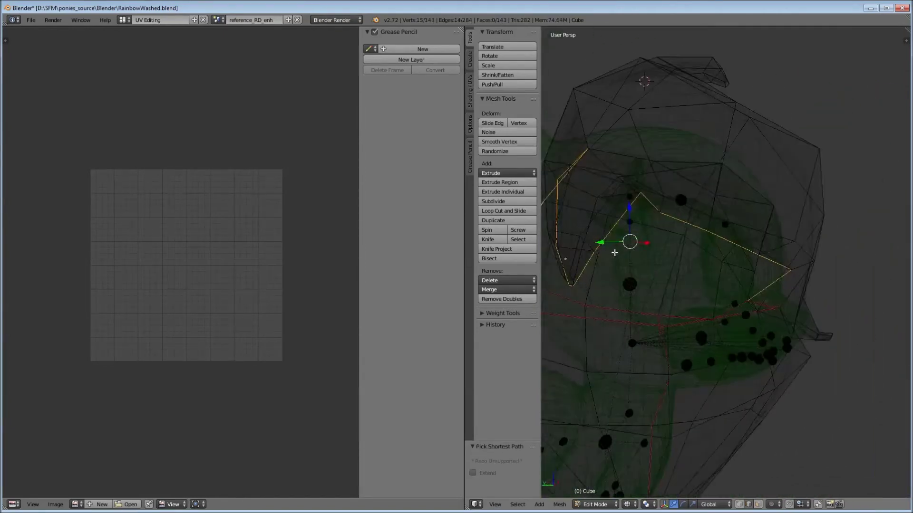
pyautogui.keyDown('alt'); pyautogui.keyDown('shift'); pyautogui.click(726, 233); pyautogui.keyUp('shift'); pyautogui.keyUp('alt')
pyautogui.hotkey('ctrl', 'e')
pyautogui.click(703, 208)
pyautogui.press('x')
pyautogui.press('Escape')
pyautogui.scroll(-5, 590, 259)
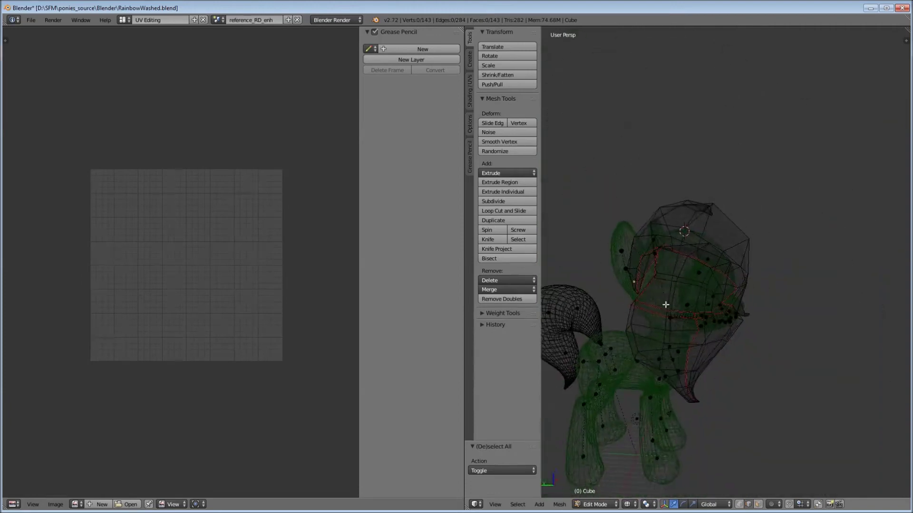
pyautogui.press('z')
# - Unwrap the whole mane, average the island scales and pack the UV islands
pyautogui.press('a')
pyautogui.press('u')
pyautogui.click(720, 277)
pyautogui.hotkey('ctrl', 'a')
pyautogui.hotkey('ctrl', 'p')
# - Move, rotate and shrink the fan UV island, and shift the small islands top-left
pyautogui.press('a')
pyautogui.press('l')
pyautogui.press('g')
pyautogui.press('r')
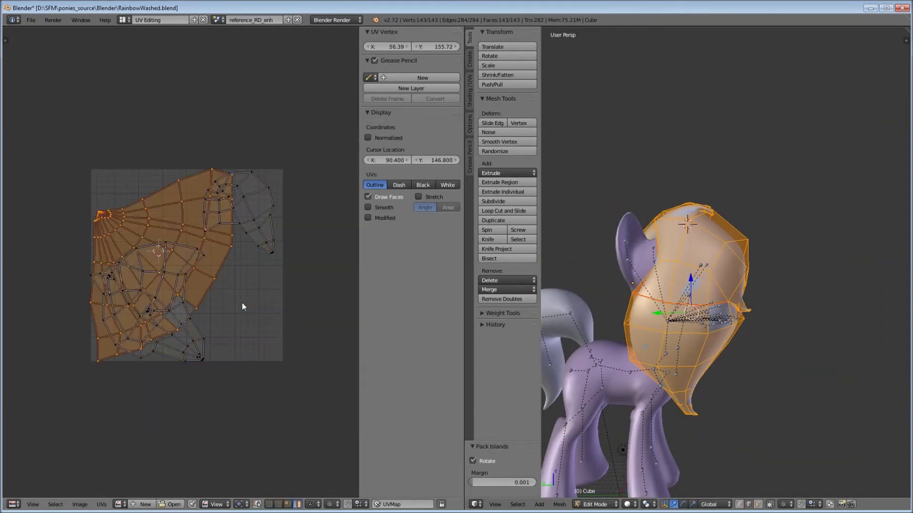
pyautogui.press('s')
pyautogui.press('g')
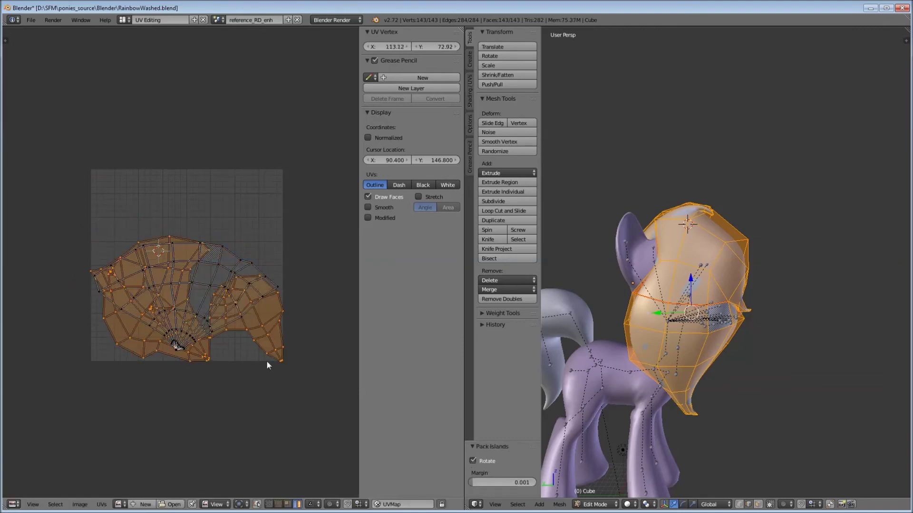
pyautogui.hotkey('ctrl', 'i')
pyautogui.press('g')
pyautogui.click(187, 231)
# - Nudge the fan island down and scale it up slightly
pyautogui.hotkey('ctrl', 'i')
pyautogui.press('g')
pyautogui.click(204, 244)
pyautogui.press('s')
pyautogui.click(210, 235)
pyautogui.scroll(4, 201, 237)
pyautogui.scroll(-2, 200, 152)
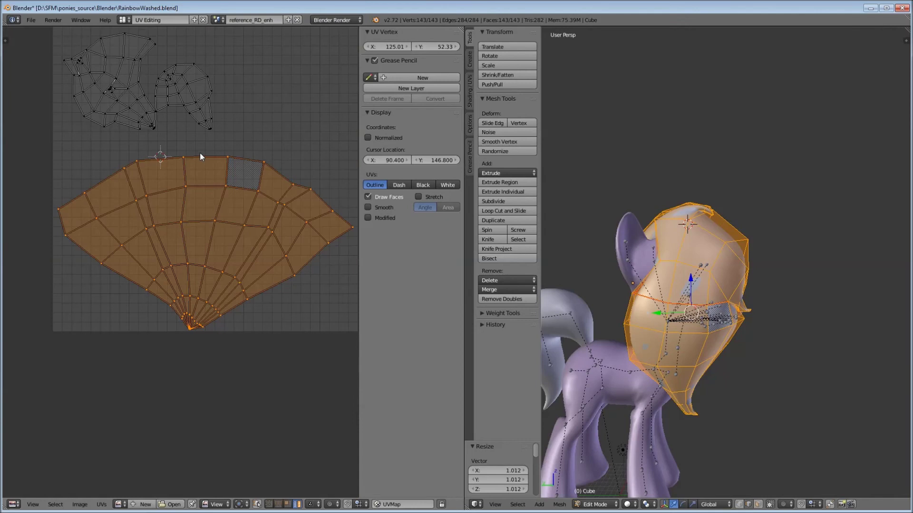
# - Switch to UV edge selection and align the fan's first edge row horizontally
pyautogui.press('a')
pyautogui.press('w')
pyautogui.press('Escape')
pyautogui.press('a')
pyautogui.click(278, 504)
pyautogui.keyDown('alt'); pyautogui.rightClick(190, 186); pyautogui.keyUp('alt')
pyautogui.press('w')
pyautogui.press('w')
pyautogui.click(172, 222)
pyautogui.press('w')
pyautogui.press('Escape')
# - Align the fan's next edge row horizontally
pyautogui.press('w')
pyautogui.keyDown('alt'); pyautogui.rightClick(193, 295); pyautogui.keyUp('alt')
pyautogui.scroll(2, 193, 295)
pyautogui.press('w')
pyautogui.click(184, 283)
pyautogui.scroll(2, 152, 234)
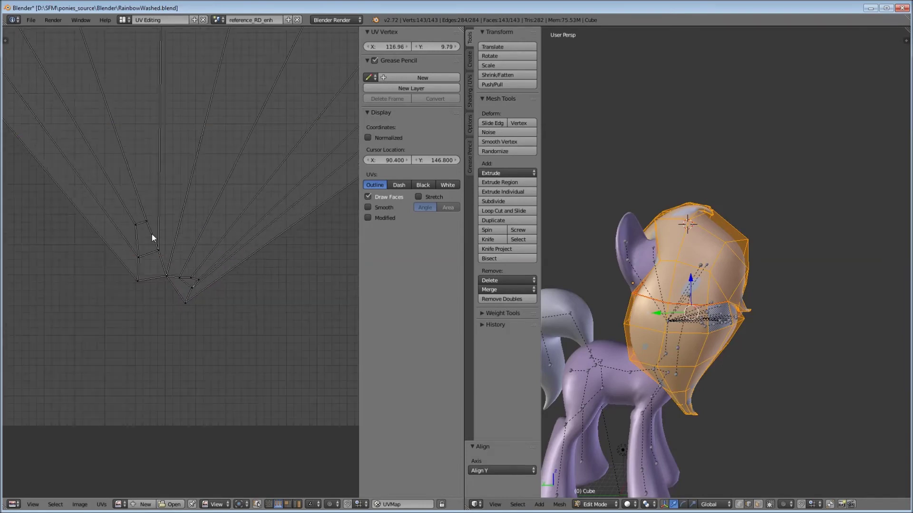
# - Move the fan's left edge column, then undo the change
pyautogui.keyDown('alt'); pyautogui.rightClick(143, 257); pyautogui.keyUp('alt')
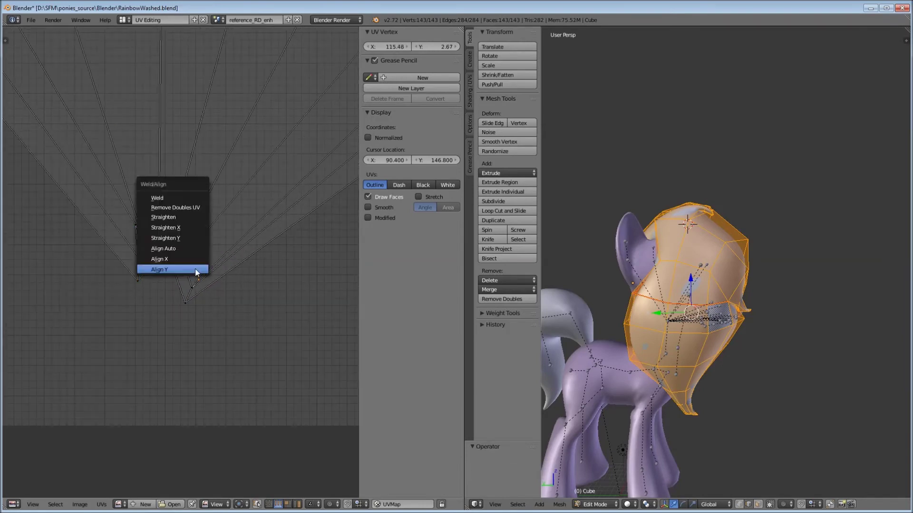
pyautogui.press('g')
pyautogui.click(124, 285)
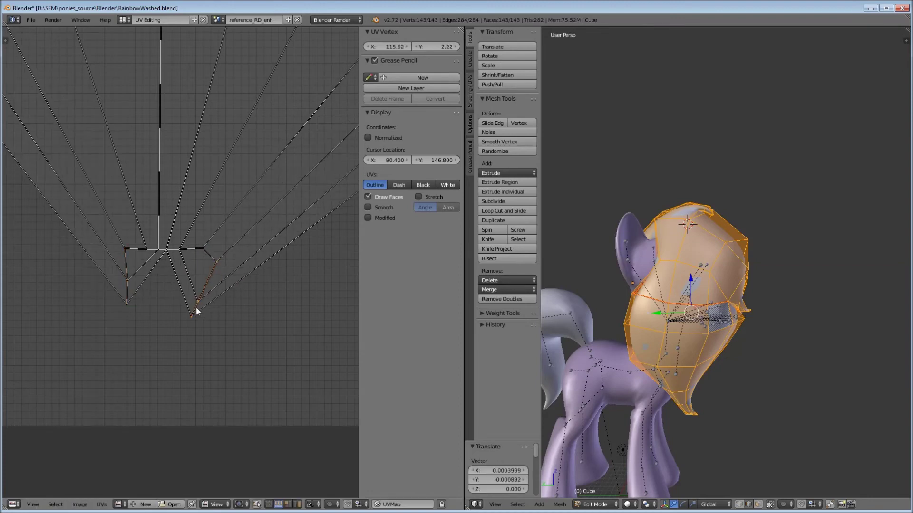
pyautogui.scroll(-3, 196, 312)
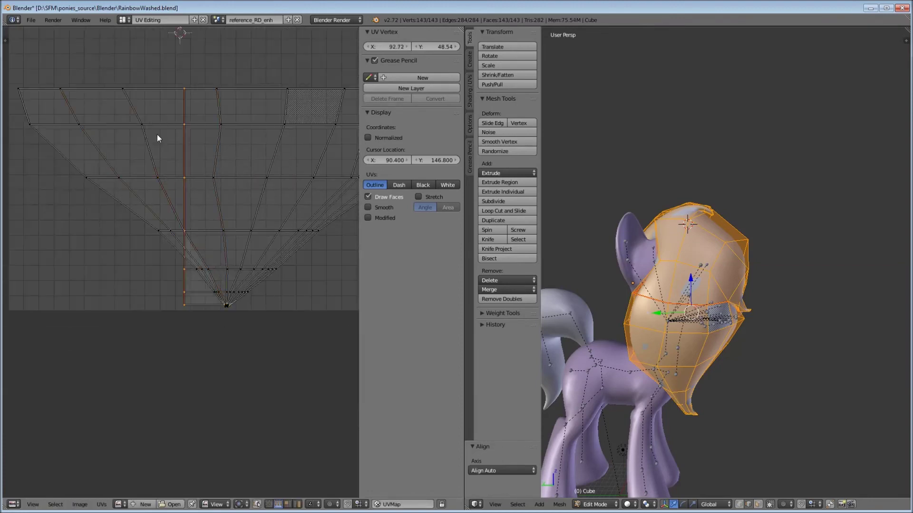
pyautogui.hotkey('ctrl', 'z')
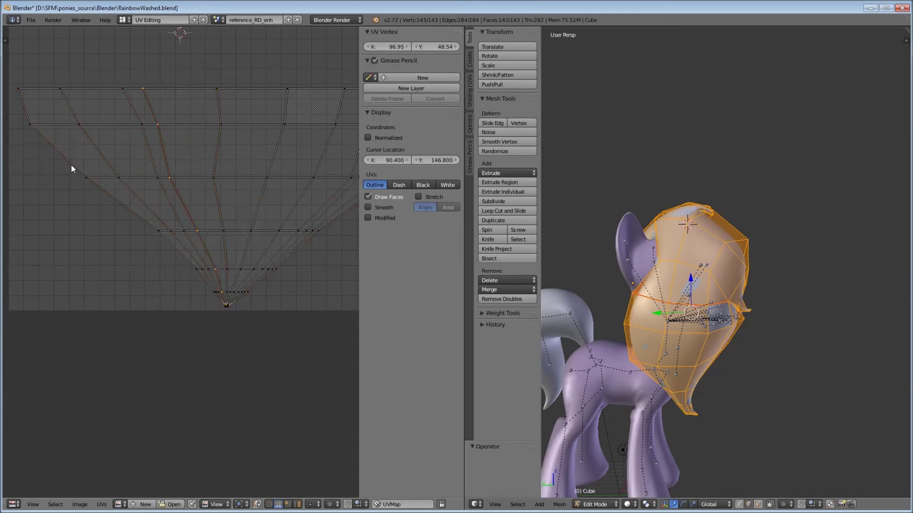
pyautogui.scroll(-3, 125, 199)
# - Relax all mane UVs with Minimize Stretch and export the layout as RainbowWashed.png
pyautogui.press('a')
pyautogui.click(102, 504)
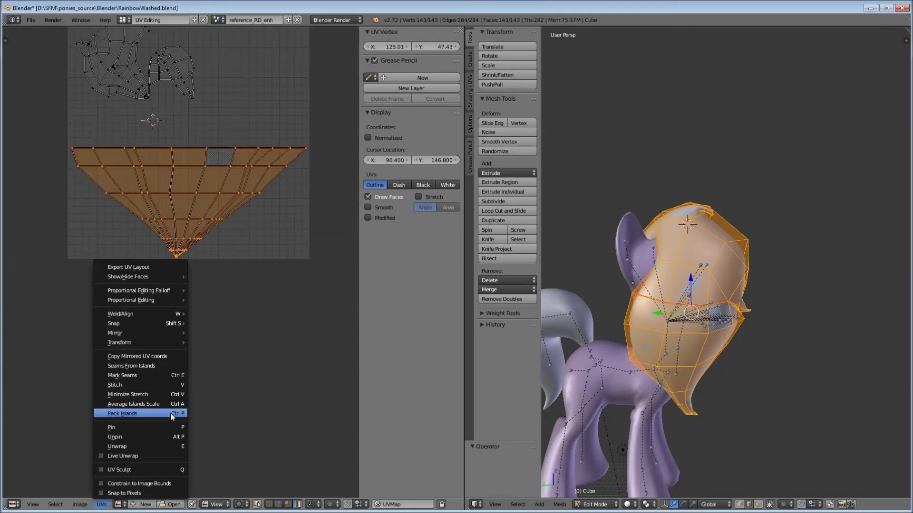
pyautogui.click(158, 395)
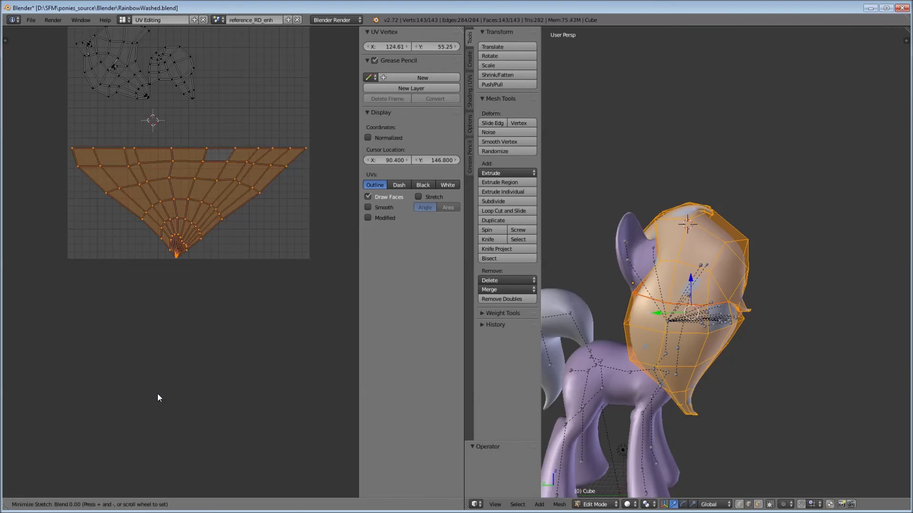
pyautogui.click(155, 240)
pyautogui.click(101, 504)
pyautogui.click(143, 268)
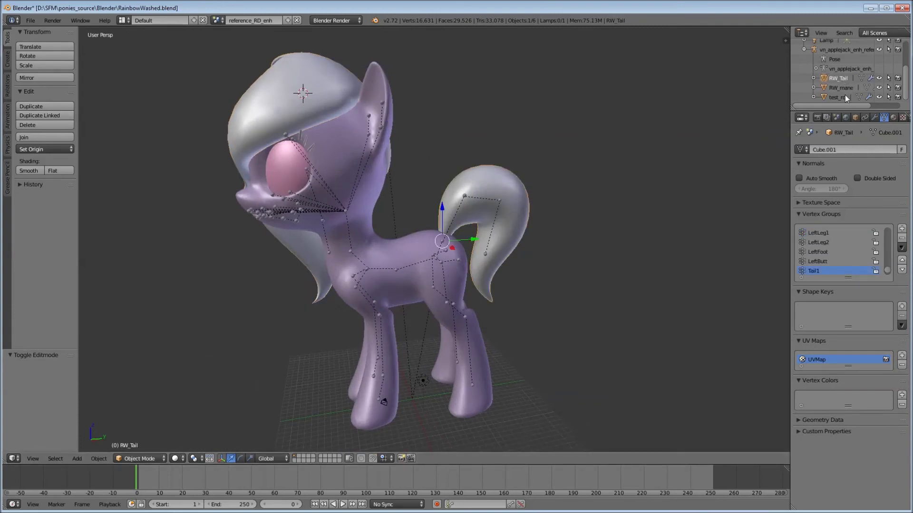
# - Rename the mane material to Mane and Source-export RW_mane as SMD to the manes folder
pyautogui.click(893, 118)
pyautogui.doubleClick(827, 152)
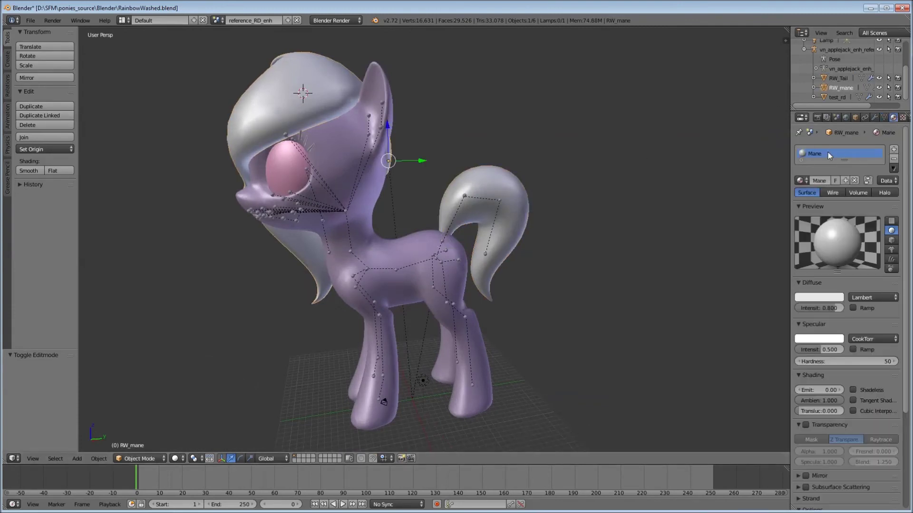
pyautogui.click(884, 457)
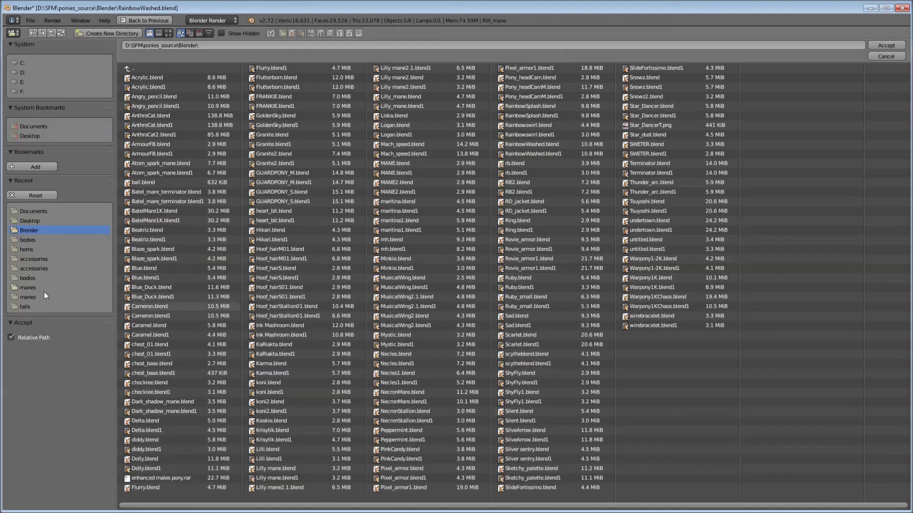
pyautogui.click(27, 296)
pyautogui.click(886, 46)
pyautogui.click(846, 434)
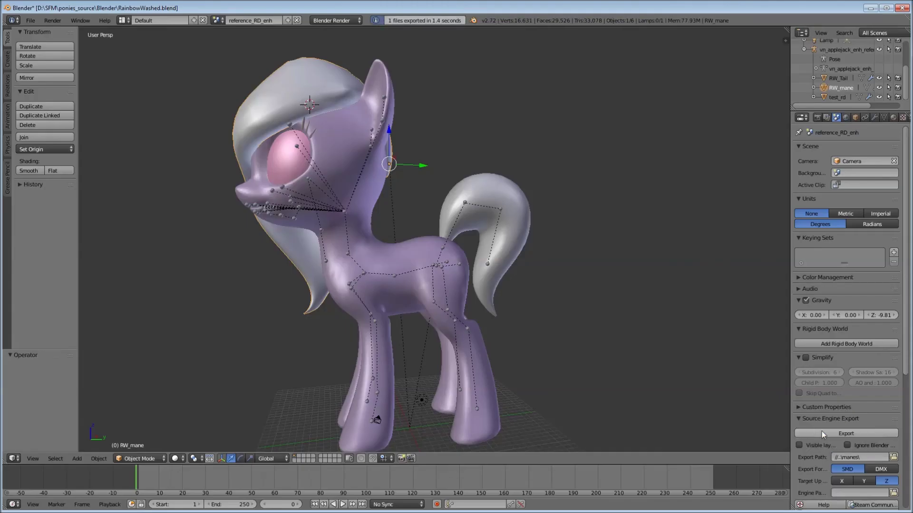